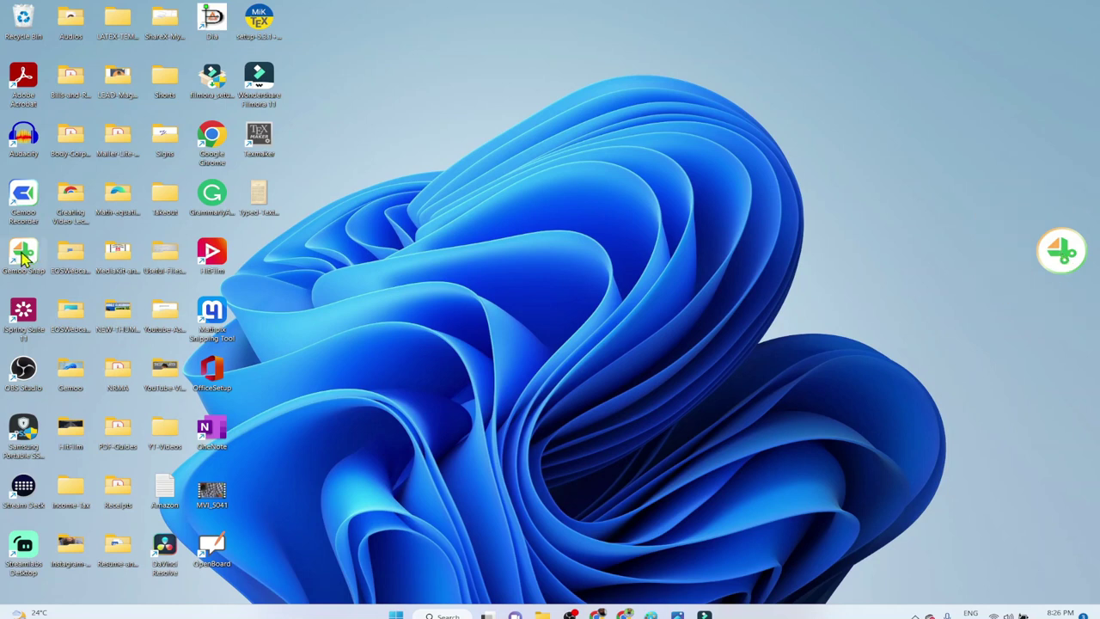
- Open the Gemoo Snap options from the floating icon and enable Hide Icon
mouse_move(1065, 251)
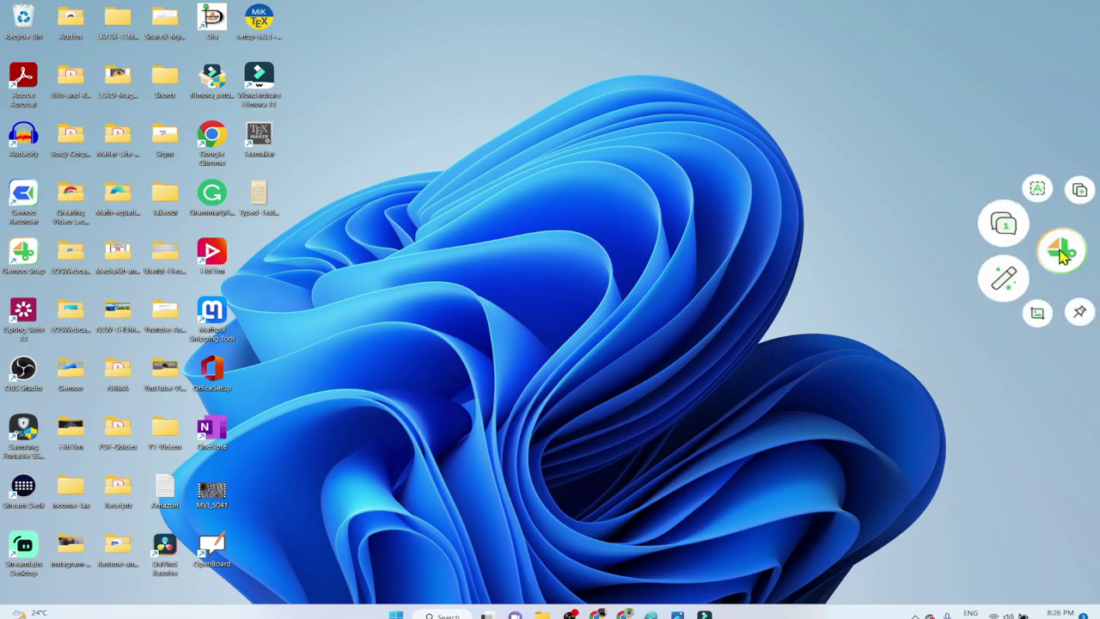
left_click(1066, 251)
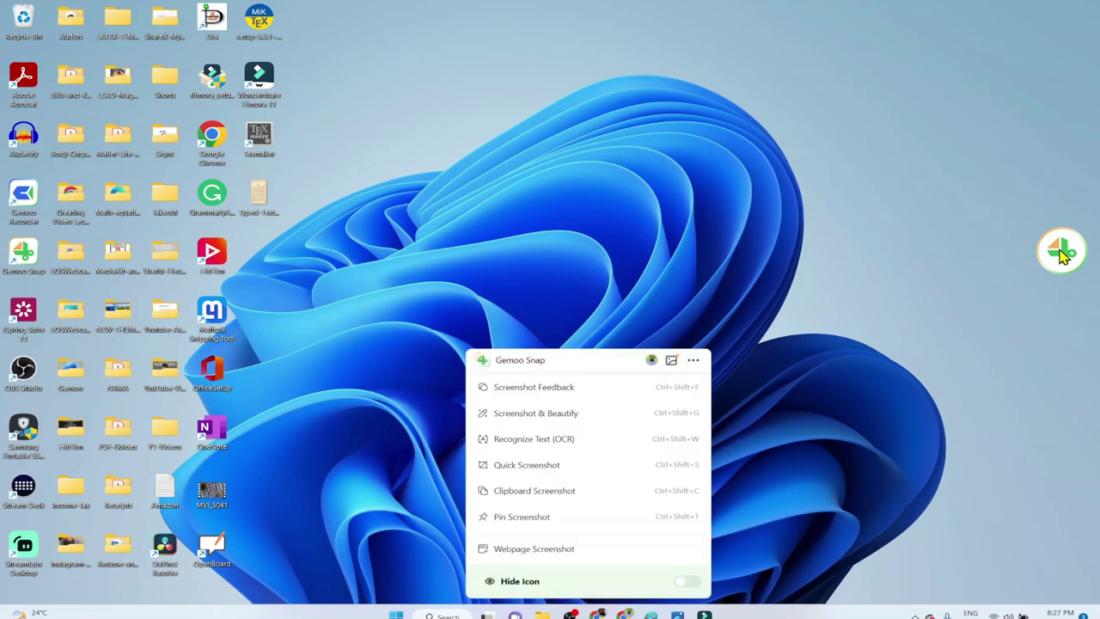
left_click(692, 583)
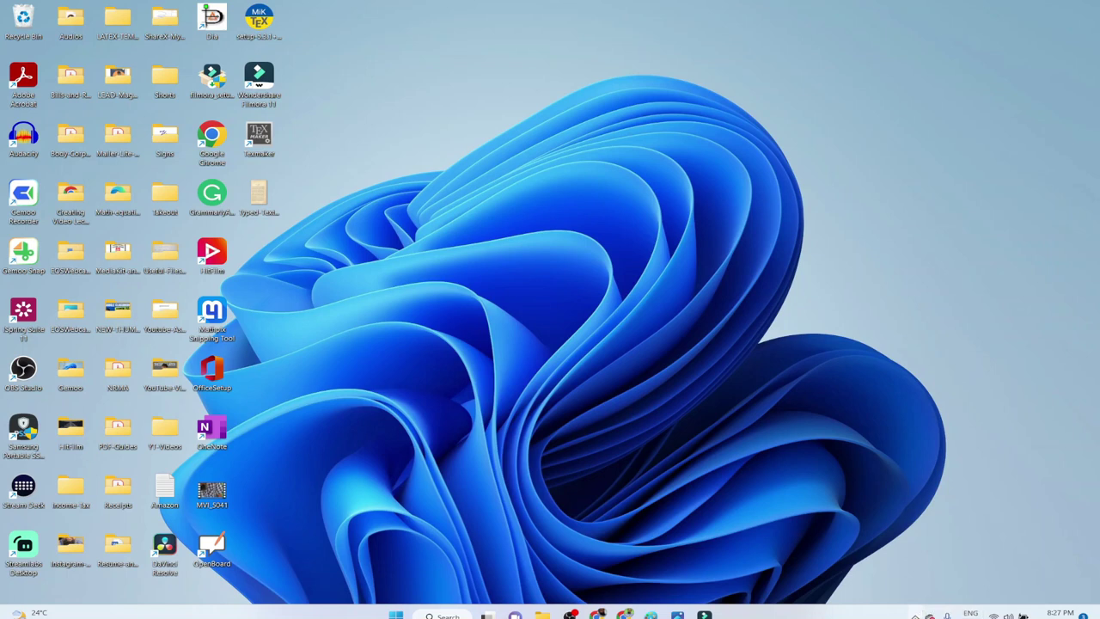
- Reopen the Gemoo Snap options through the hidden system tray icons and disable Hide Icon
left_click(915, 615)
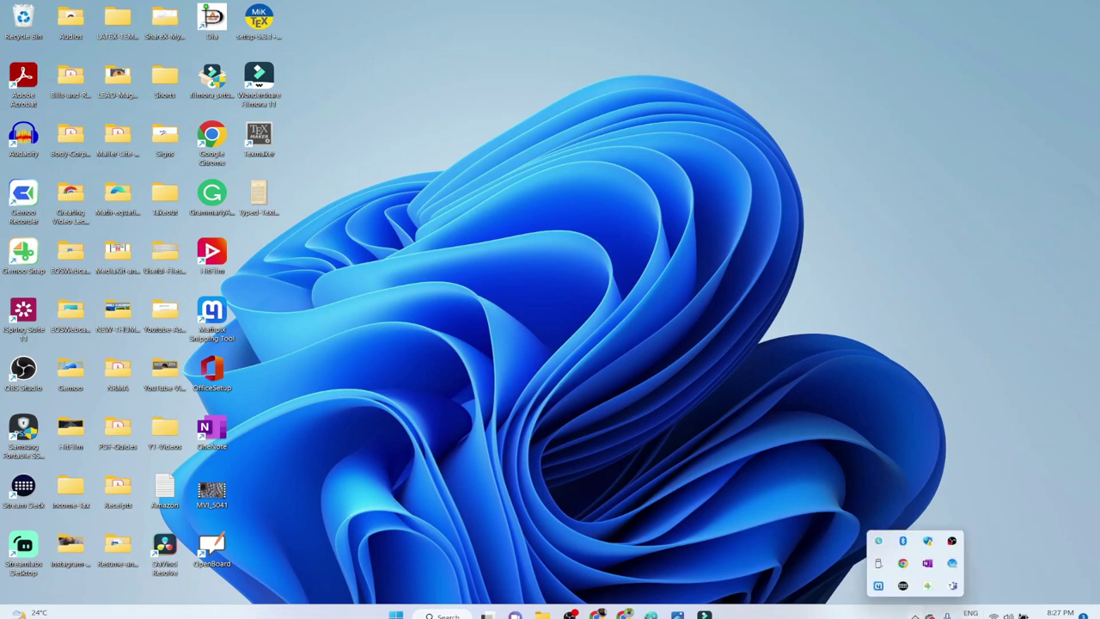
left_click(928, 587)
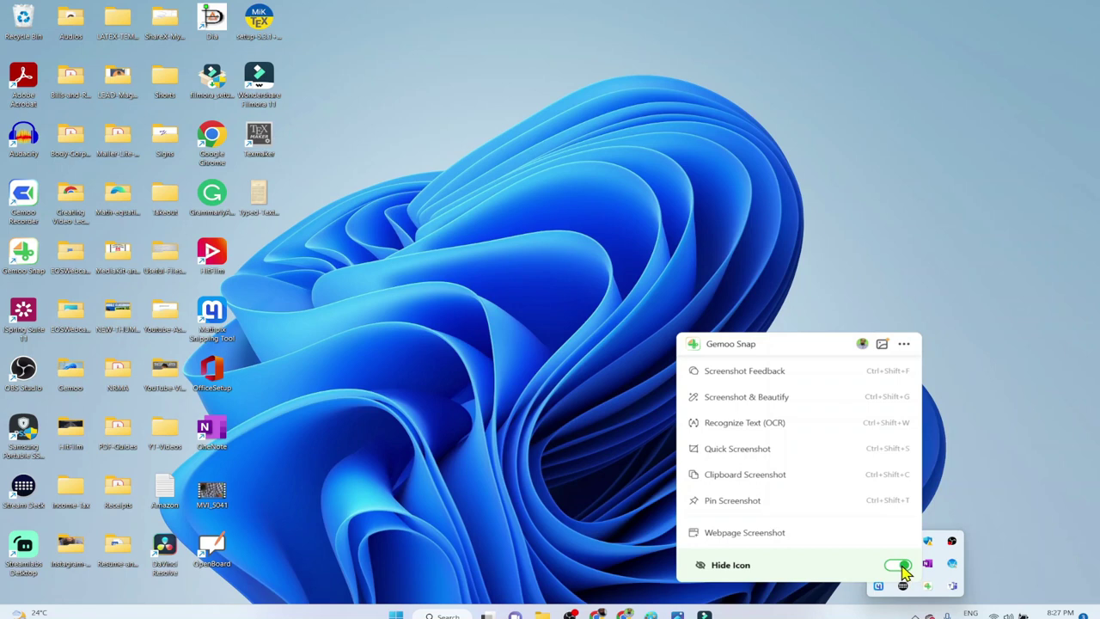
left_click(896, 566)
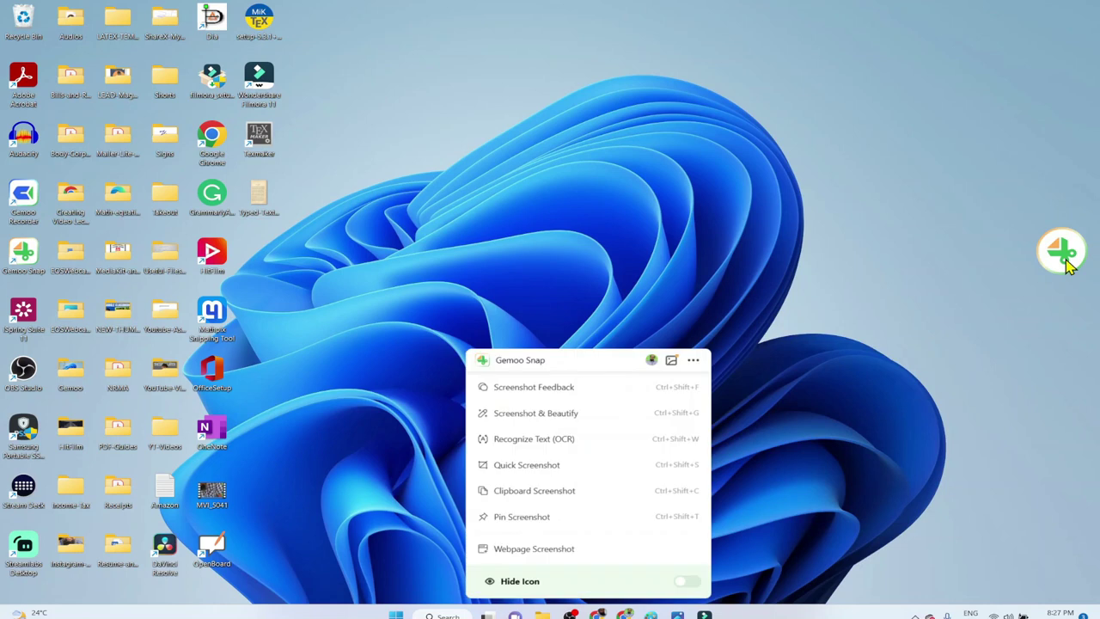
- Take a Quick Screenshot of the 686x914 mirror image on the museum page
mouse_move(1071, 247)
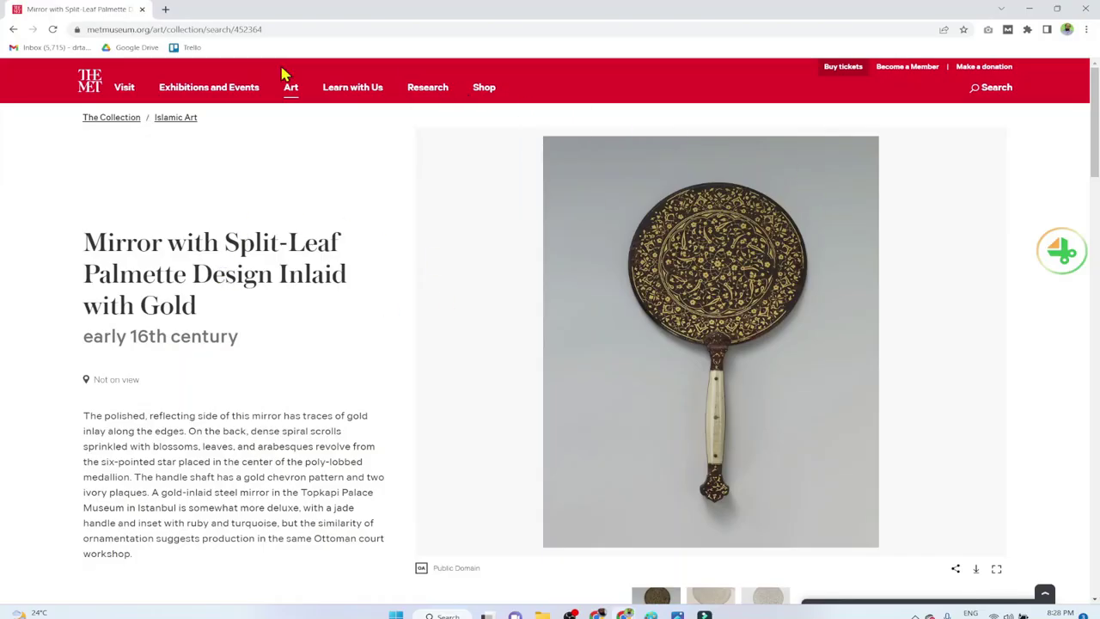
mouse_move(1061, 316)
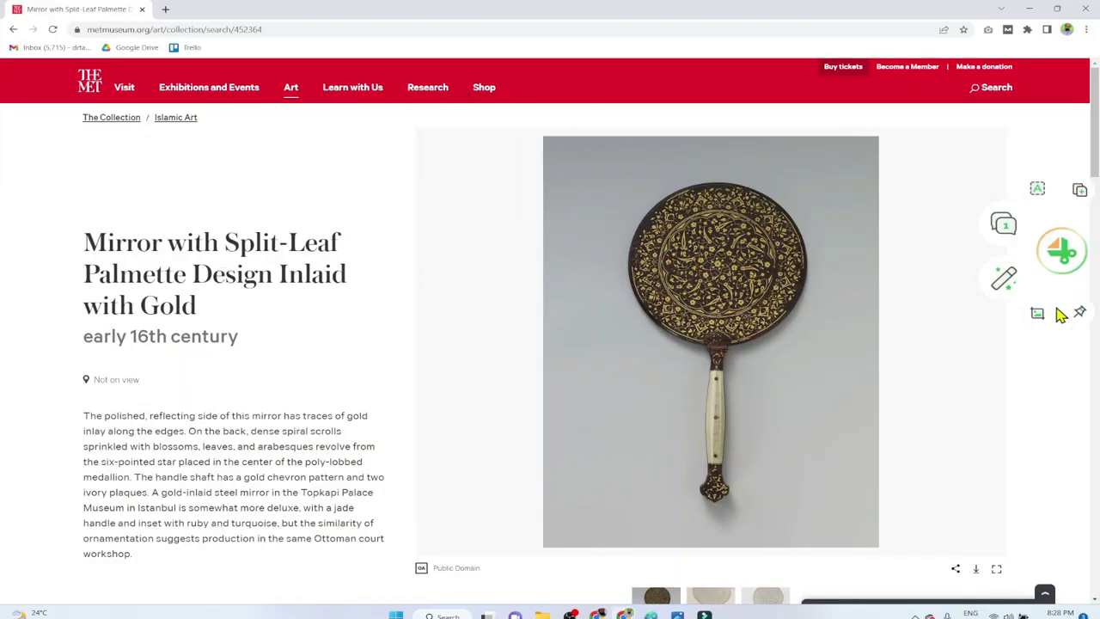
left_click(1038, 315)
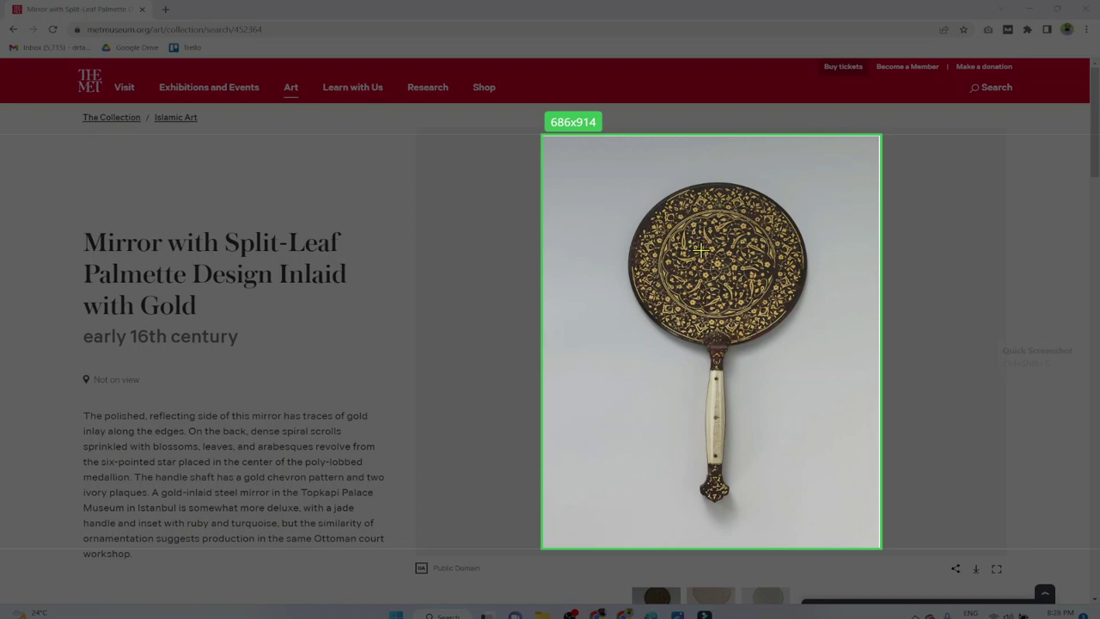
left_click(702, 250)
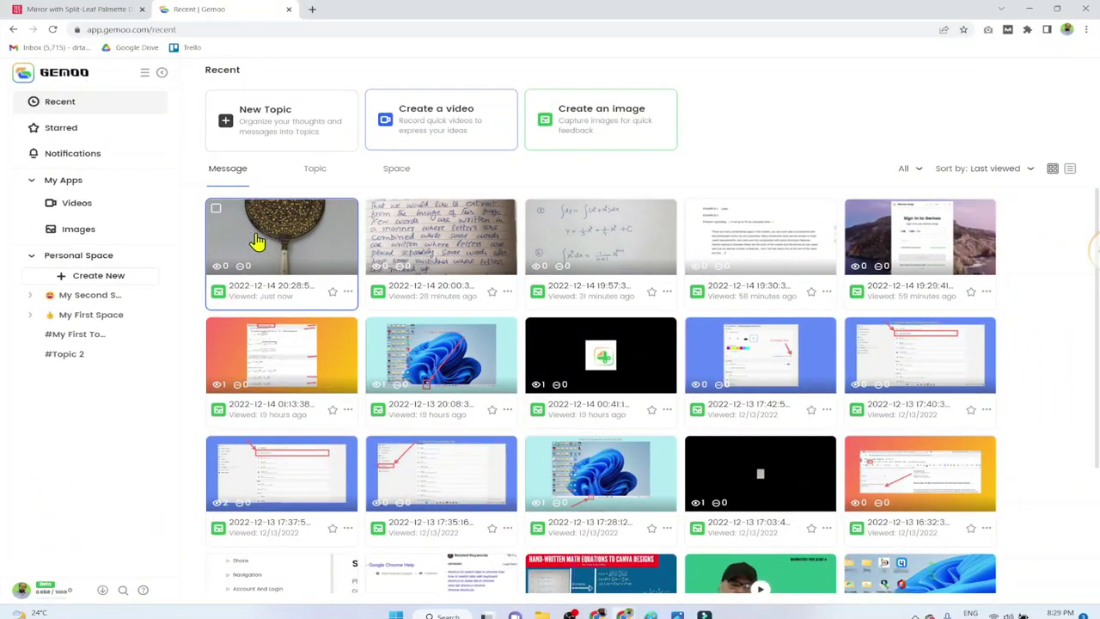
- Open the new mirror screenshot for editing and draw a red arrow from its lower-left area to the mirror disc's edge
left_click(299, 242)
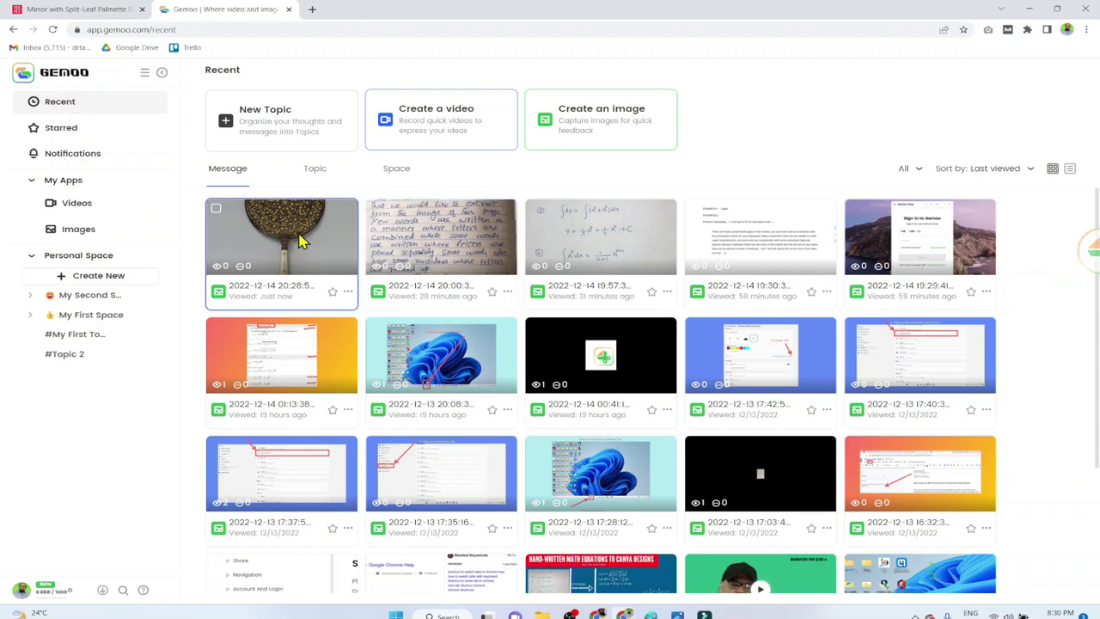
left_click(706, 140)
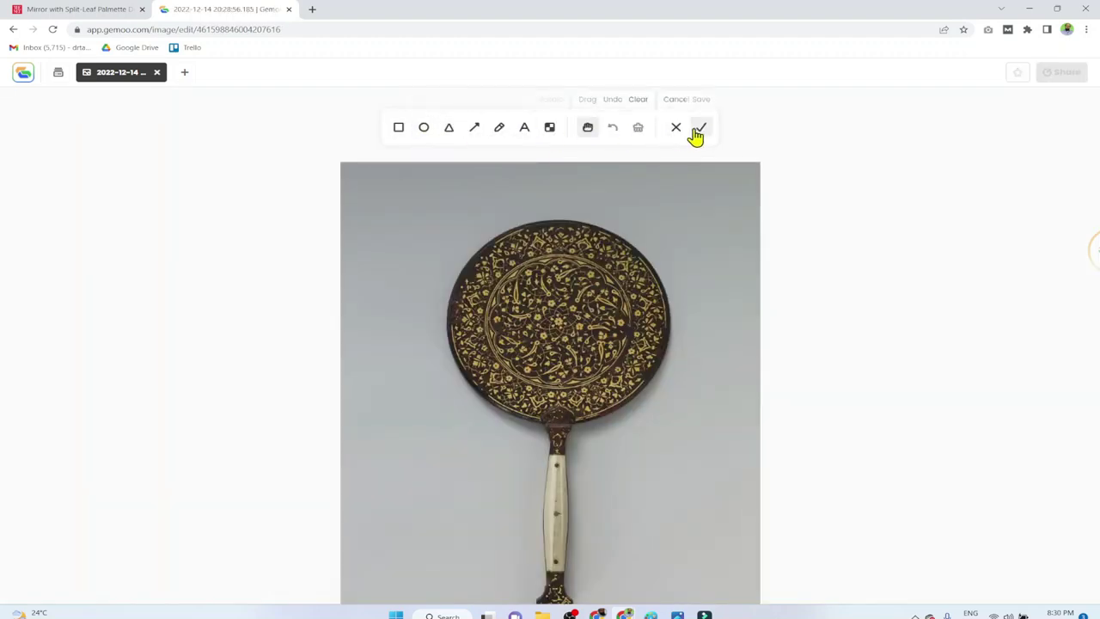
left_click(467, 133)
mouse_move(380, 526)
left_mouse_down()
mouse_move(472, 400)
mouse_move(469, 410)
left_mouse_up()
- Add the red text "Some Text" at size 22 beside the mirror disc, save the annotations and resume editing
left_click(528, 133)
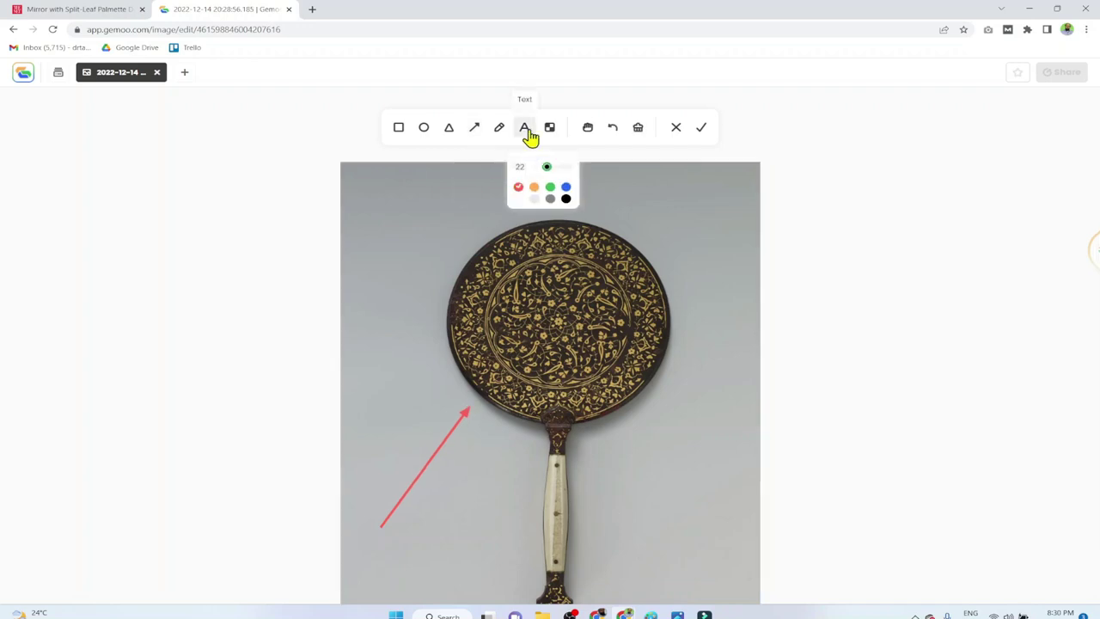
left_click(374, 239)
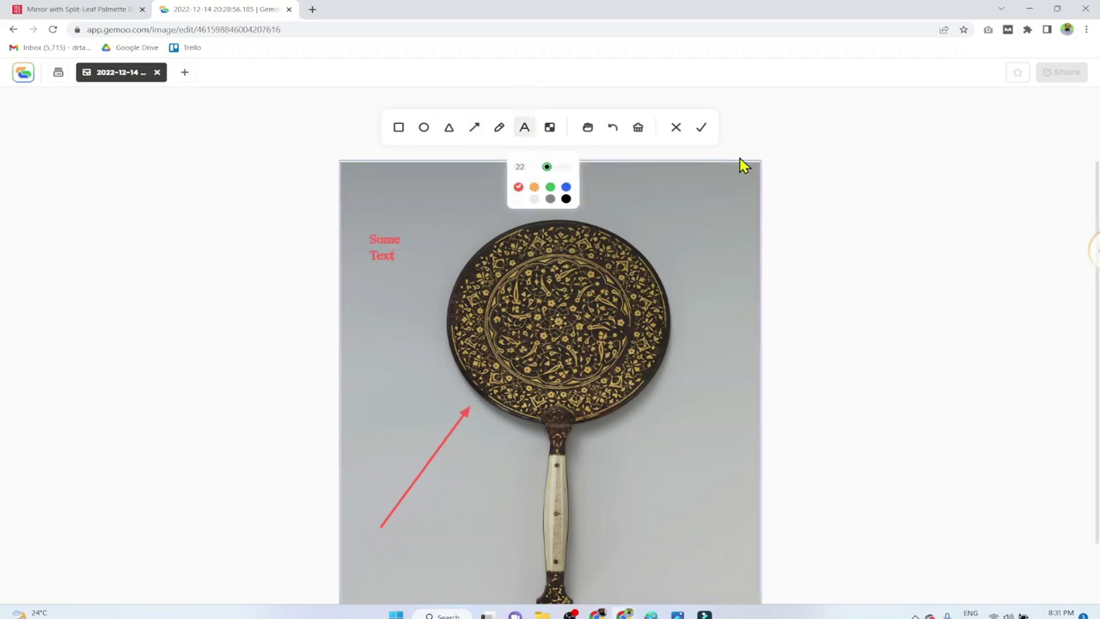
left_click(701, 131)
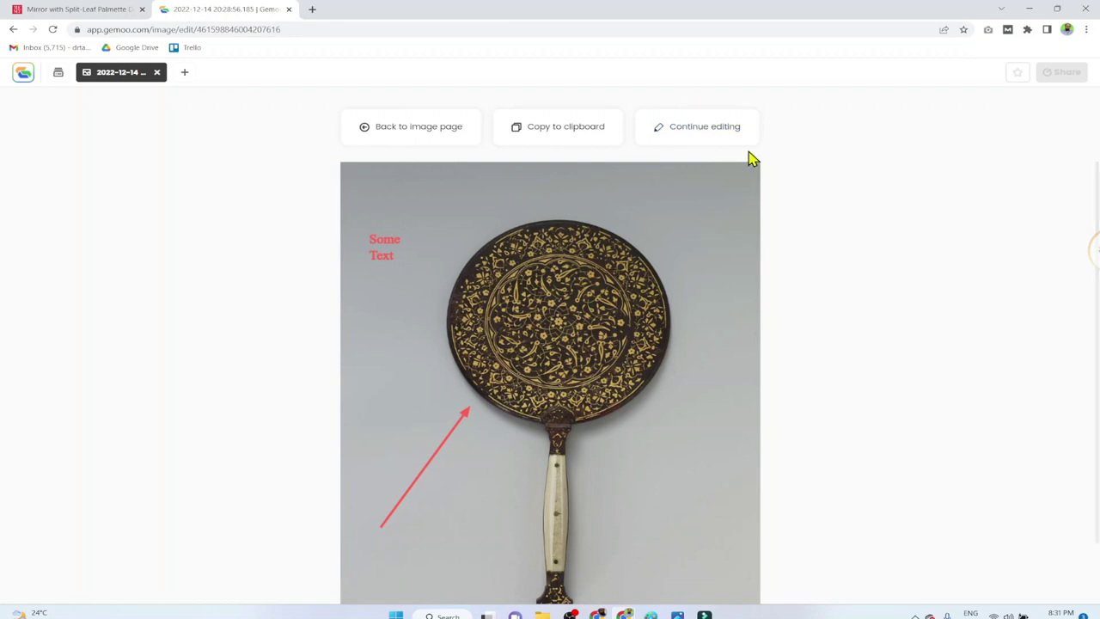
left_click(731, 130)
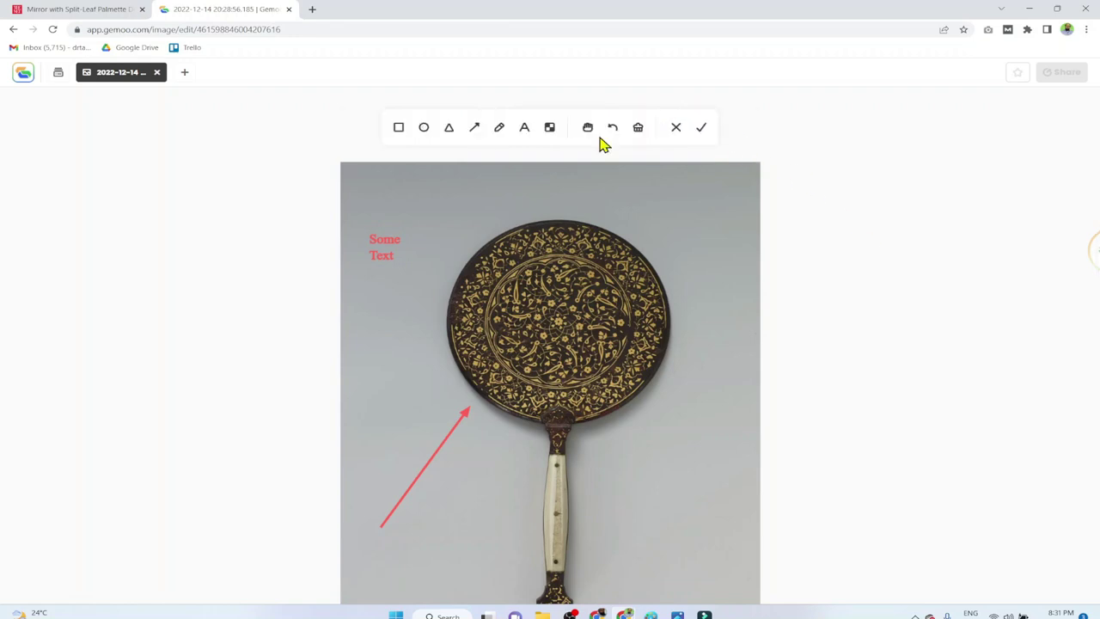
- Return to the museum page and capture the 686x914 mirror image with Screenshot & Beautify
mouse_move(1009, 277)
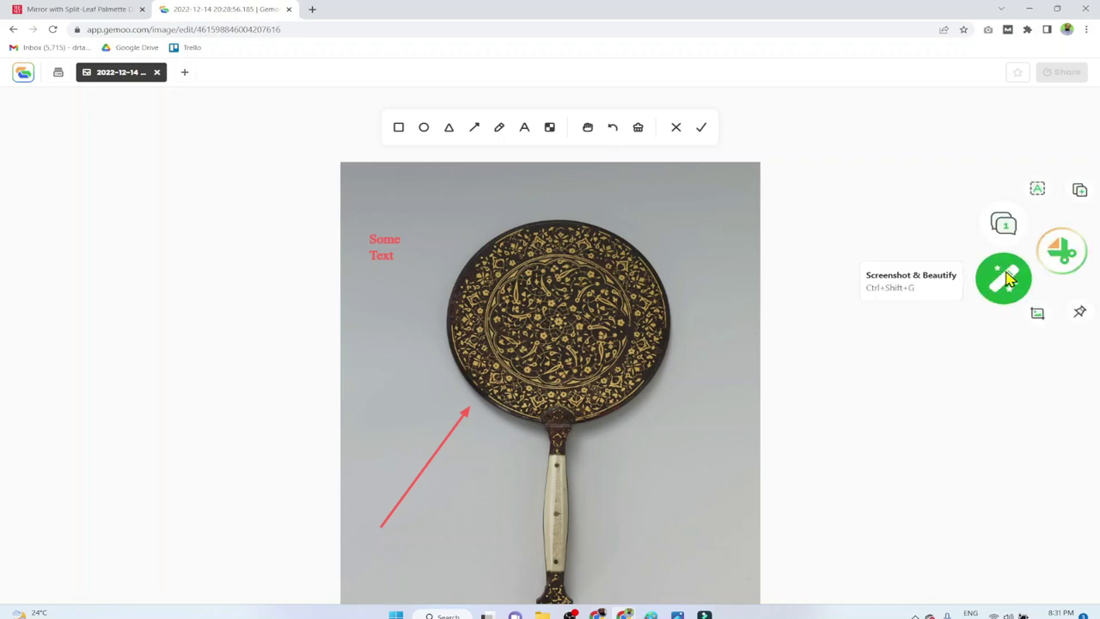
key("ctrl+shift+Tab")
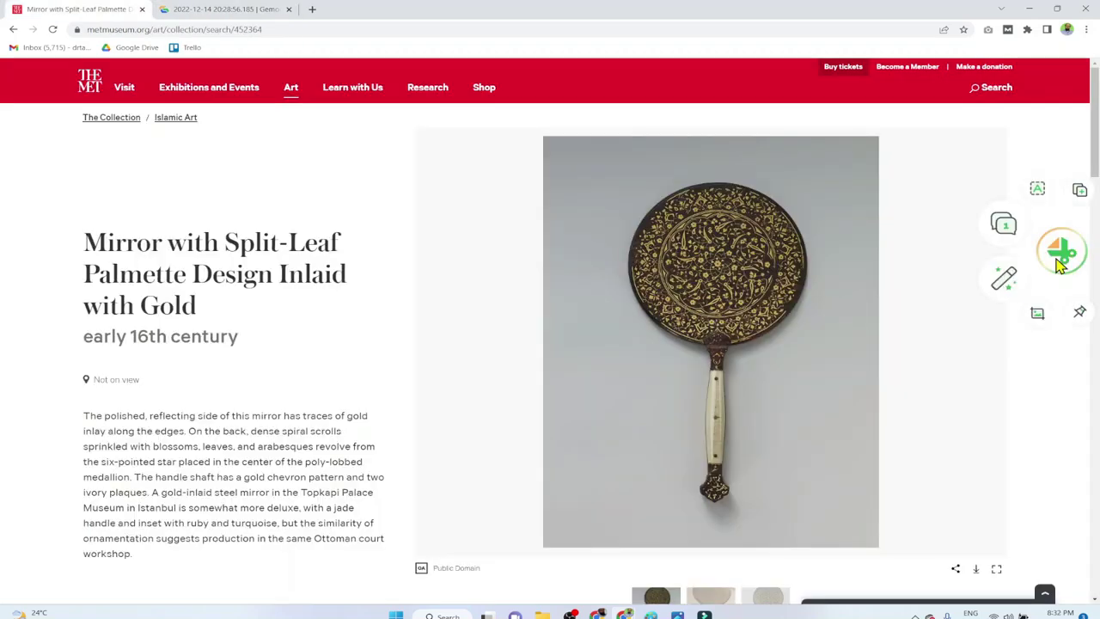
left_click(1006, 280)
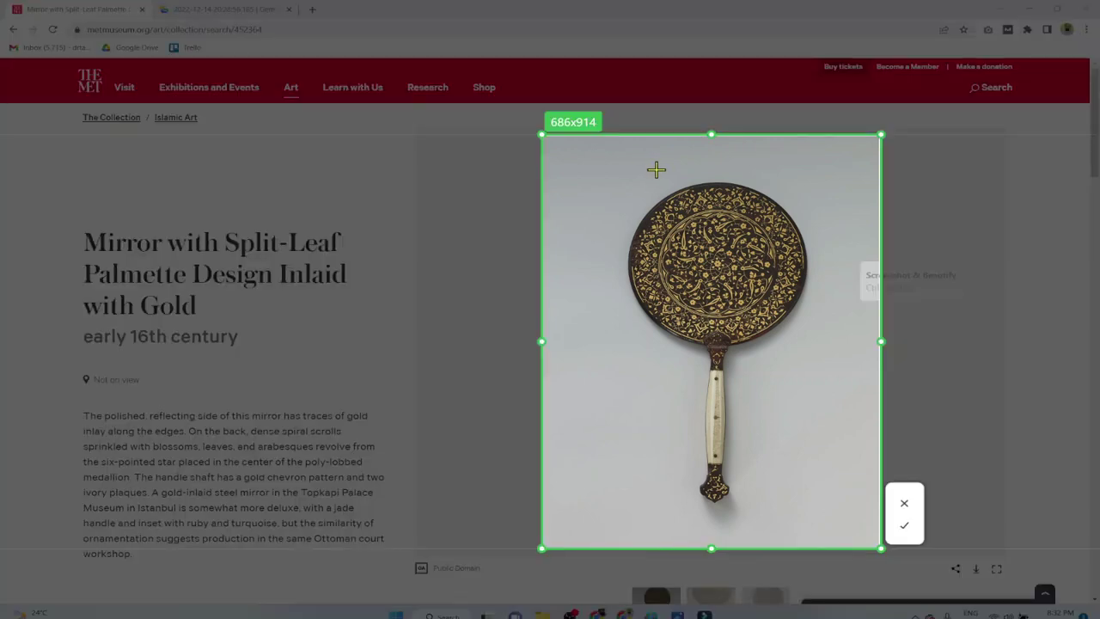
left_click(904, 526)
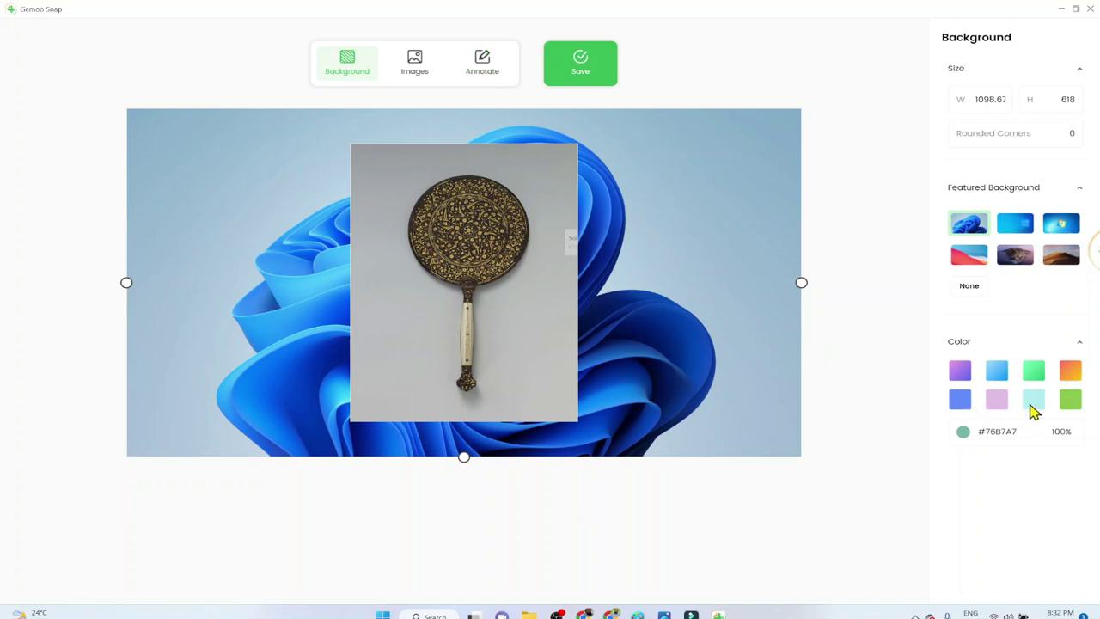
- Apply the green gradient background and draw a red arrow from its lower-left area toward the mirror's handle
left_click(1035, 375)
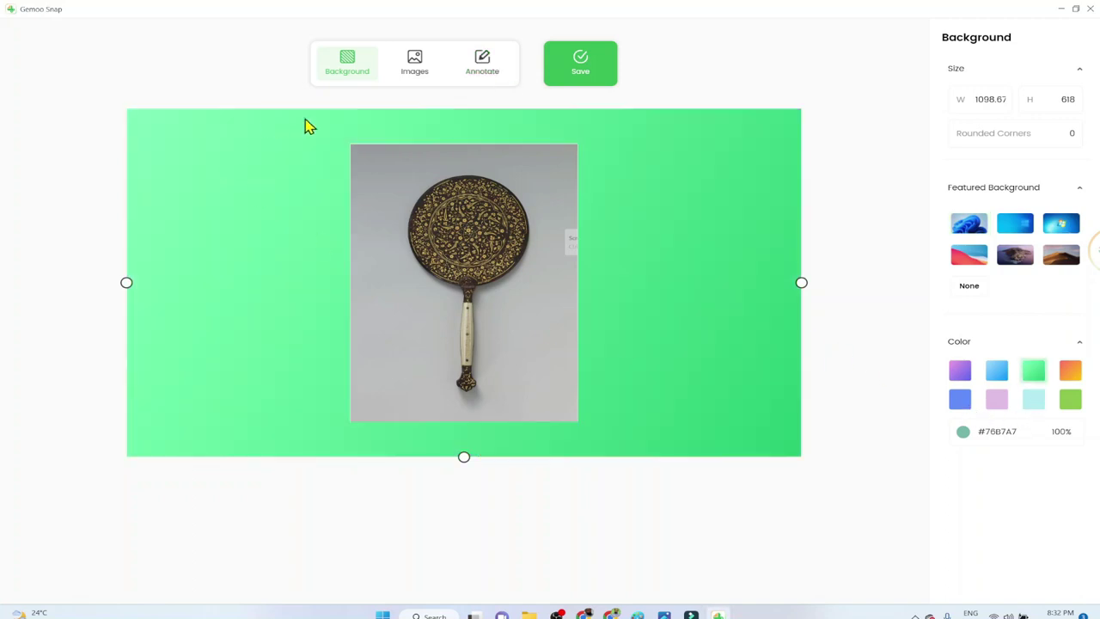
left_click(487, 77)
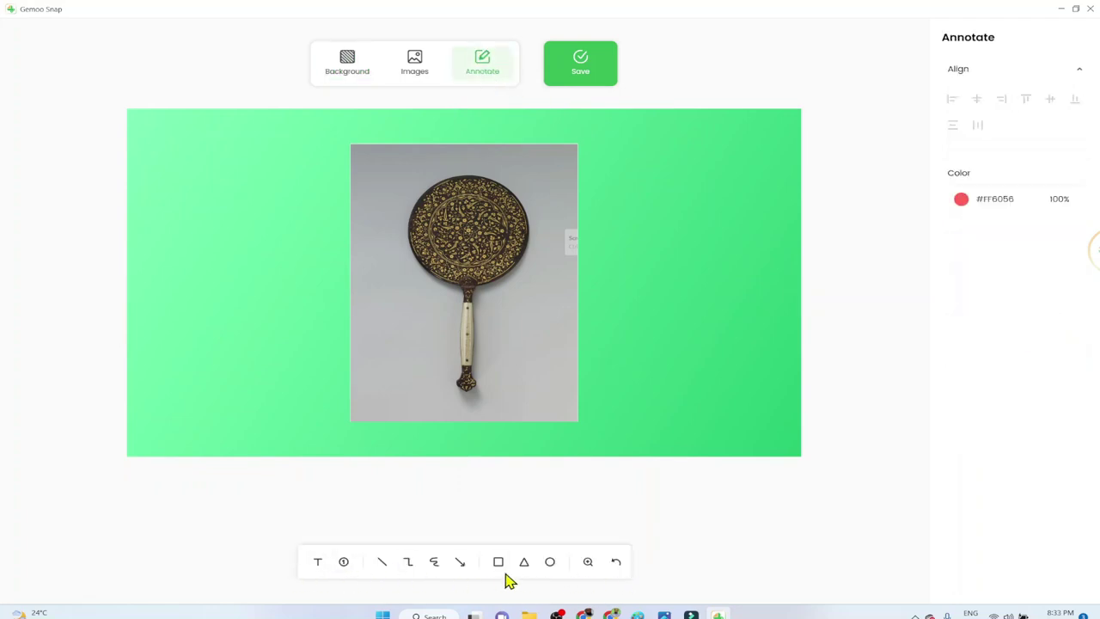
left_click(460, 561)
left_click_drag(259, 384, 424, 309)
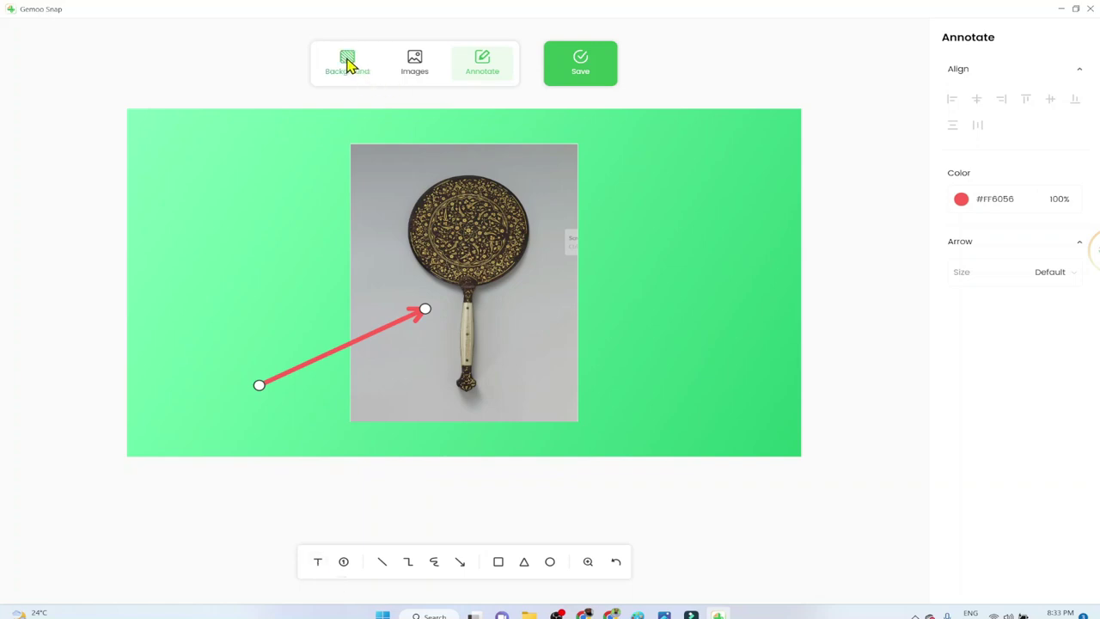
- Enlarge the mirror image to about 390 by 520 and move it to the right side of the background
left_click(413, 66)
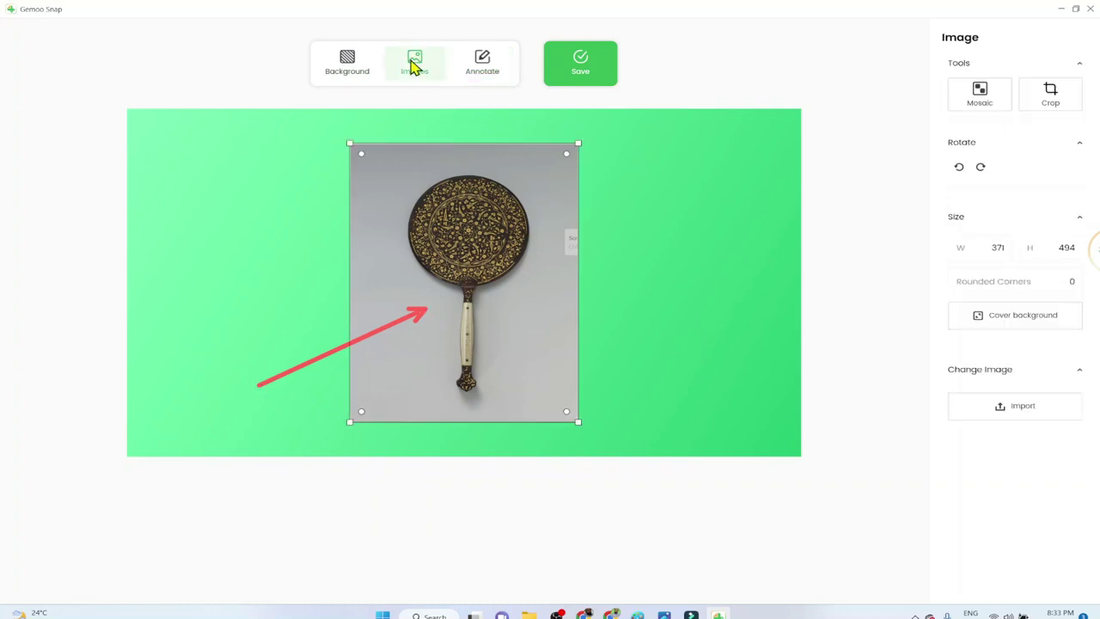
left_click_drag(578, 144, 753, 185)
left_click_drag(631, 327, 529, 449)
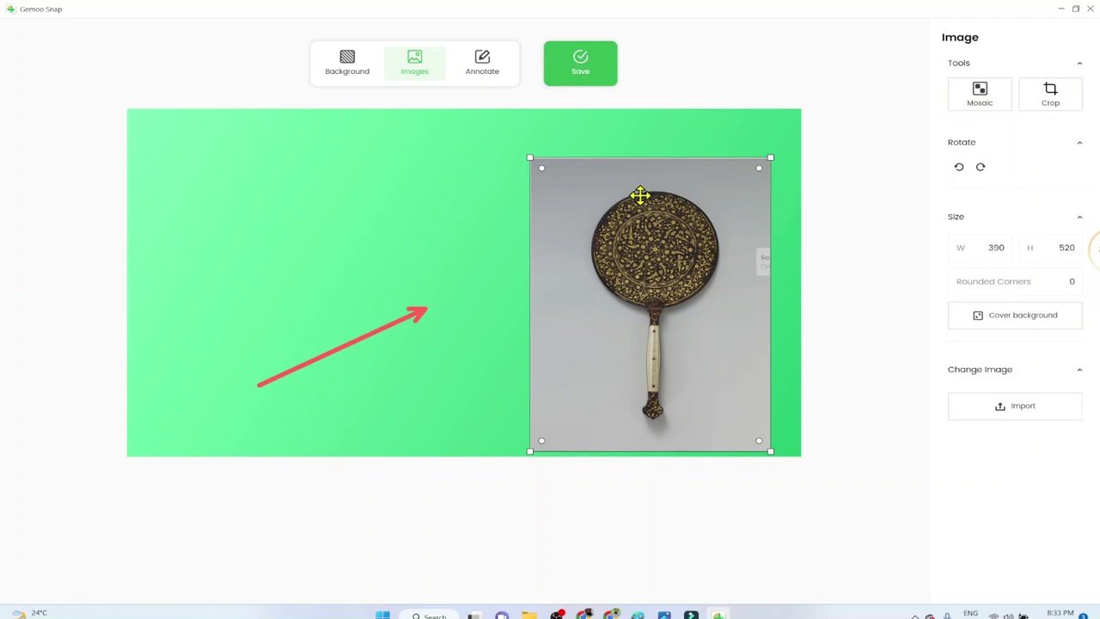
- Brush a short mosaic stroke over the patterned mirror disc and leave the Mosaic tool
left_click(980, 95)
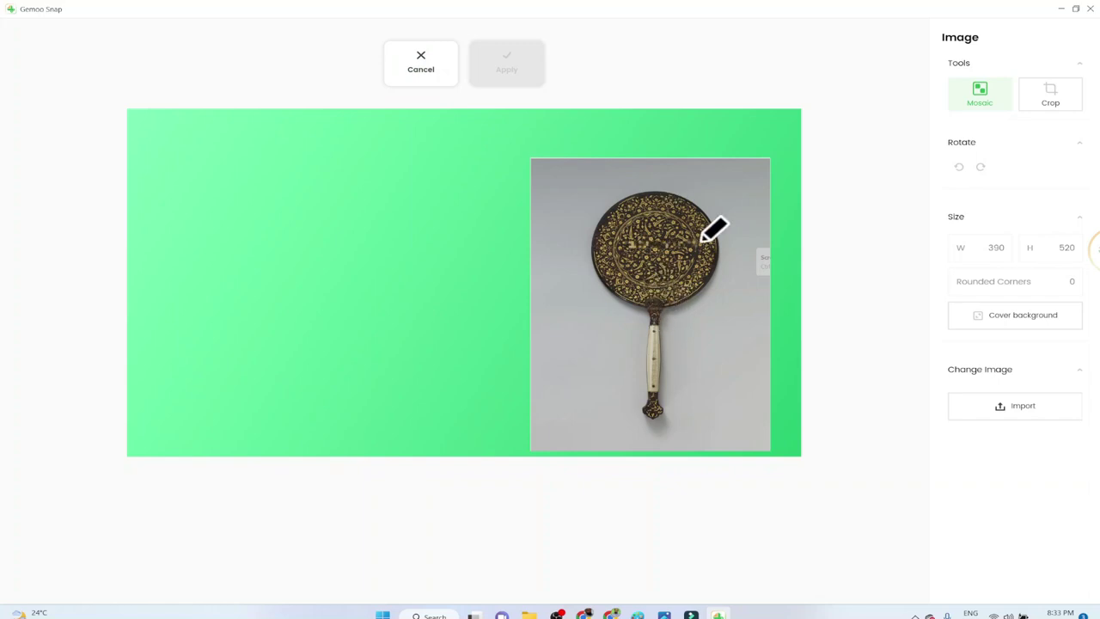
mouse_move(702, 242)
left_mouse_down()
mouse_move(654, 243)
mouse_move(697, 246)
mouse_move(681, 251)
left_mouse_up()
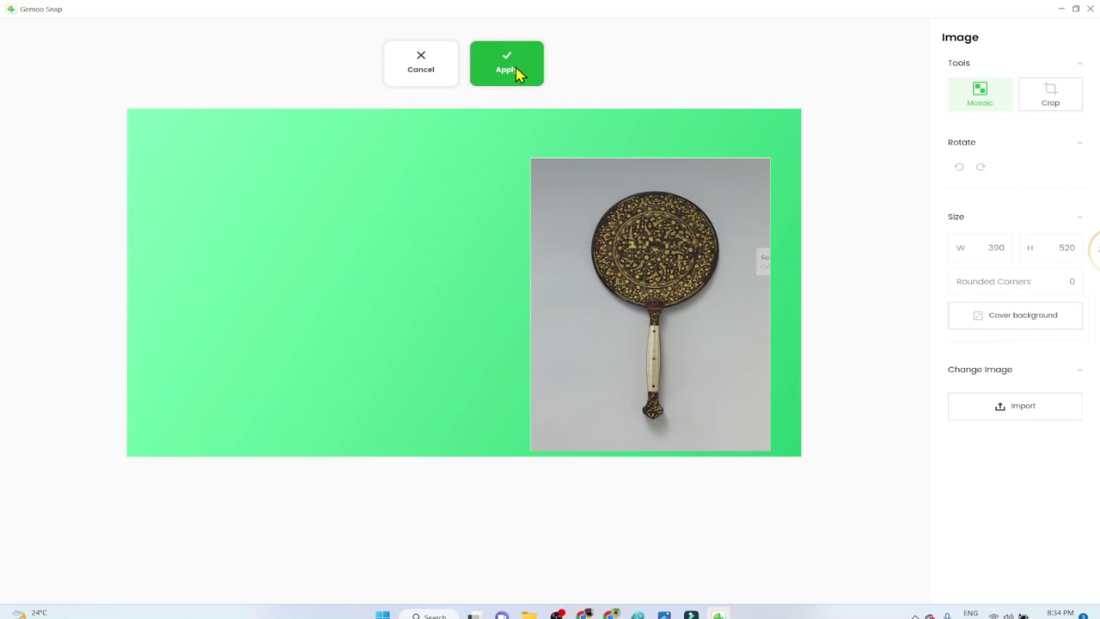
left_click(432, 75)
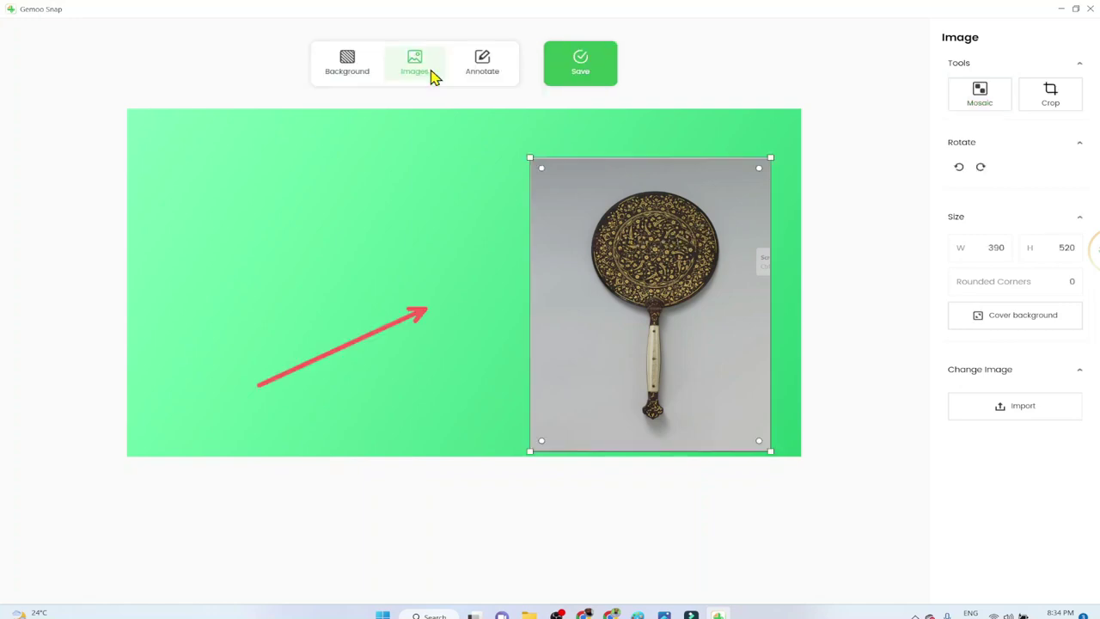
- Replace the mirror image with Screenshot_20221117_113110 from the Screenshots folder in Pictures
left_click(1016, 415)
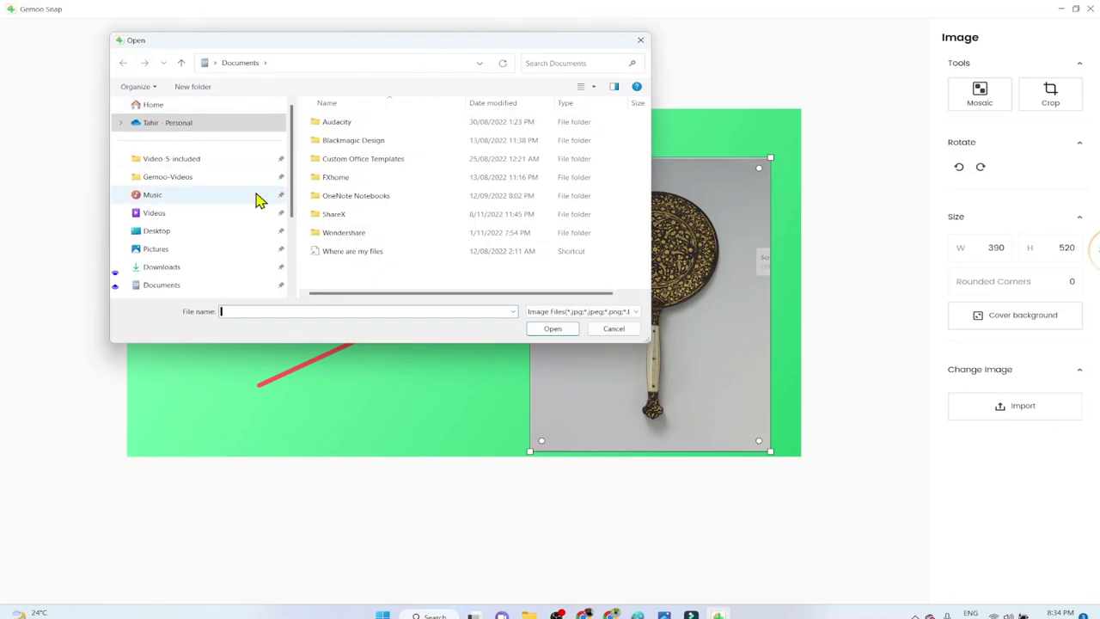
left_click(156, 249)
left_click(538, 191)
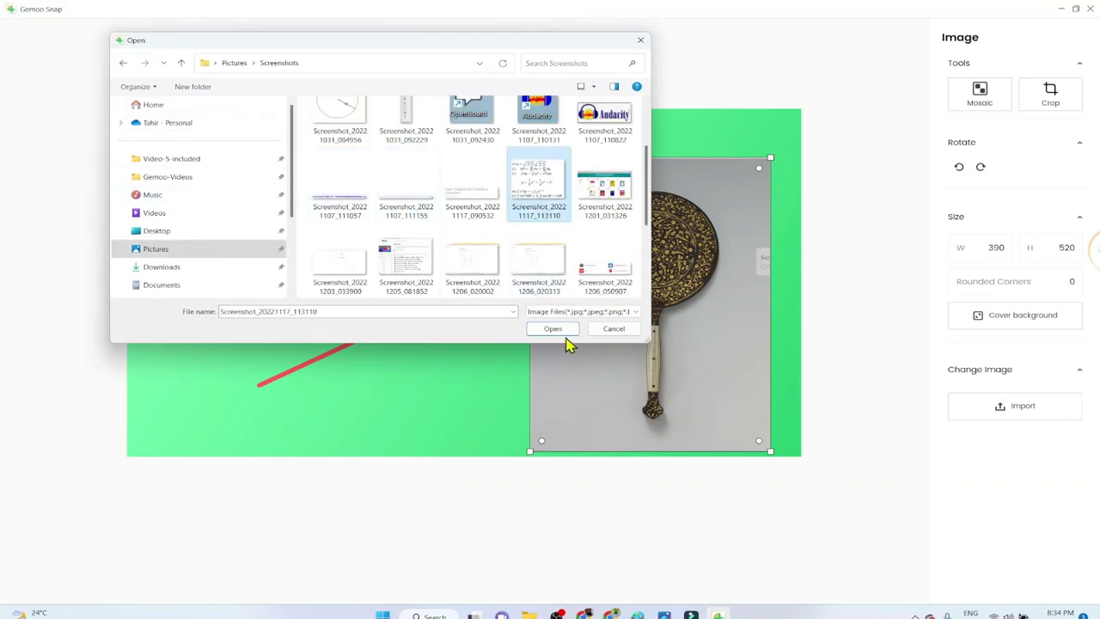
left_click(567, 336)
- Round the imported equation image's corners to about 192 and save the beautified screenshot
left_click_drag(645, 154, 592, 249)
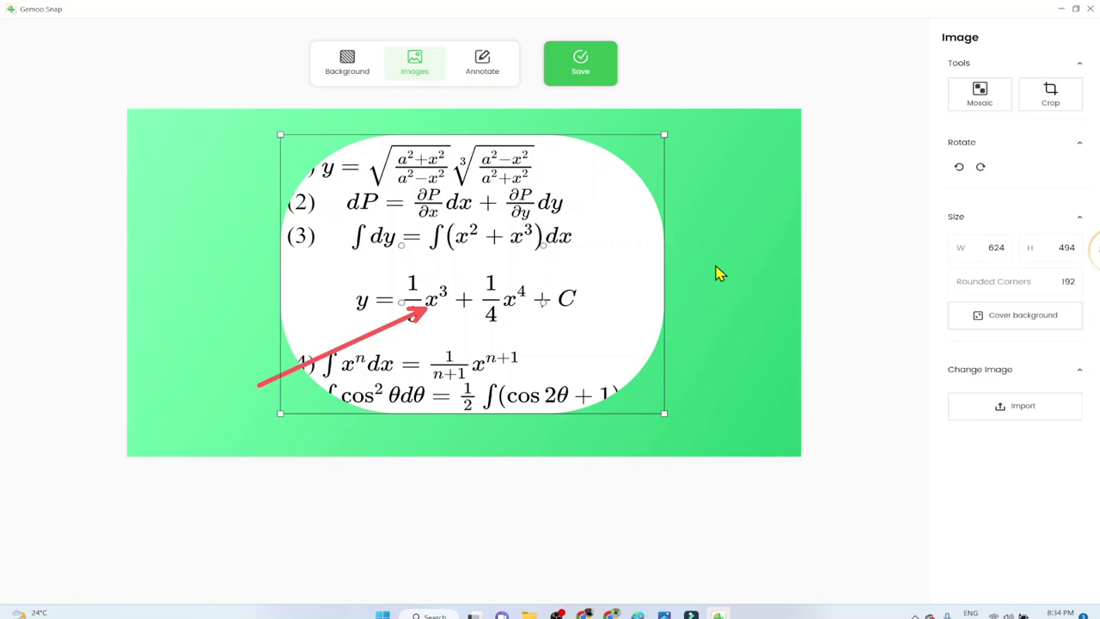
left_click(589, 72)
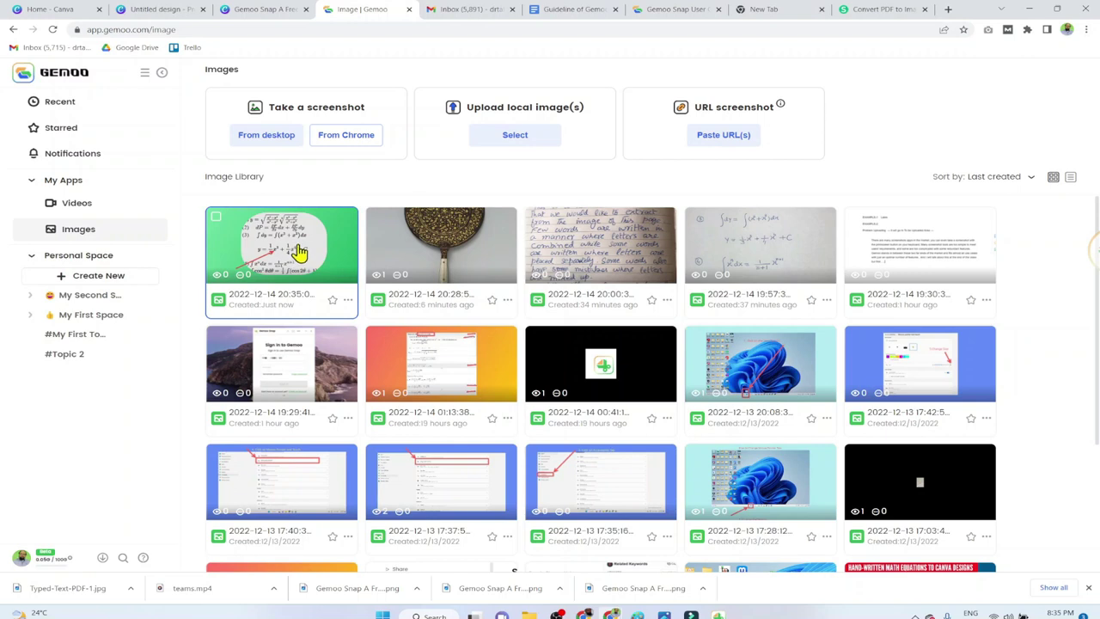
- Run Recognize Text (OCR) on the whole Jane Austen page shown in Typed-Text-Image.jpg
mouse_move(1062, 252)
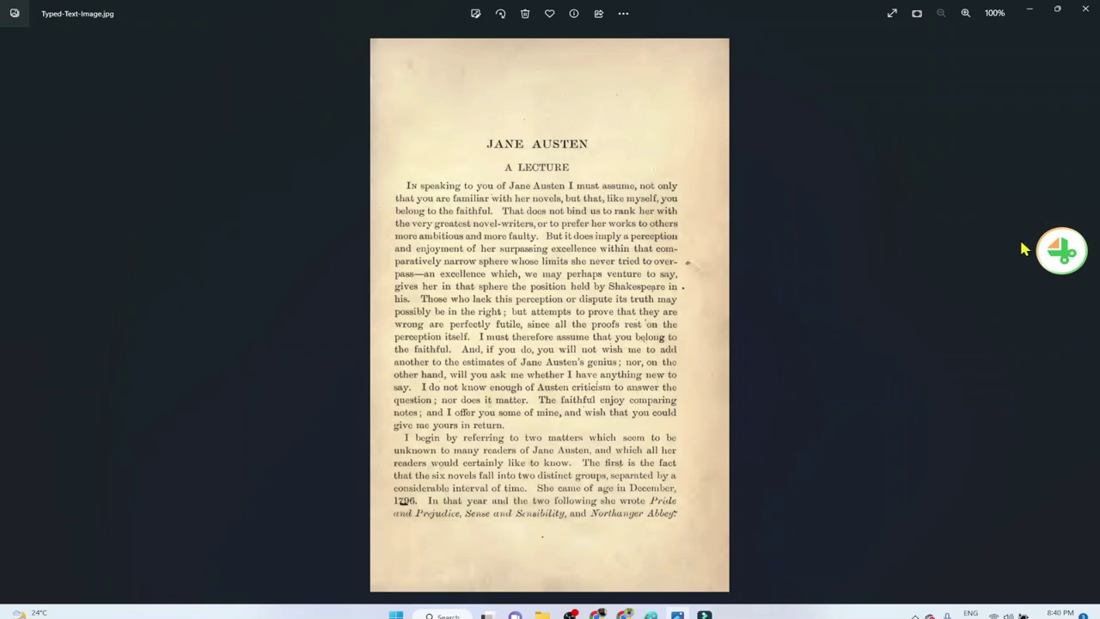
mouse_move(1076, 262)
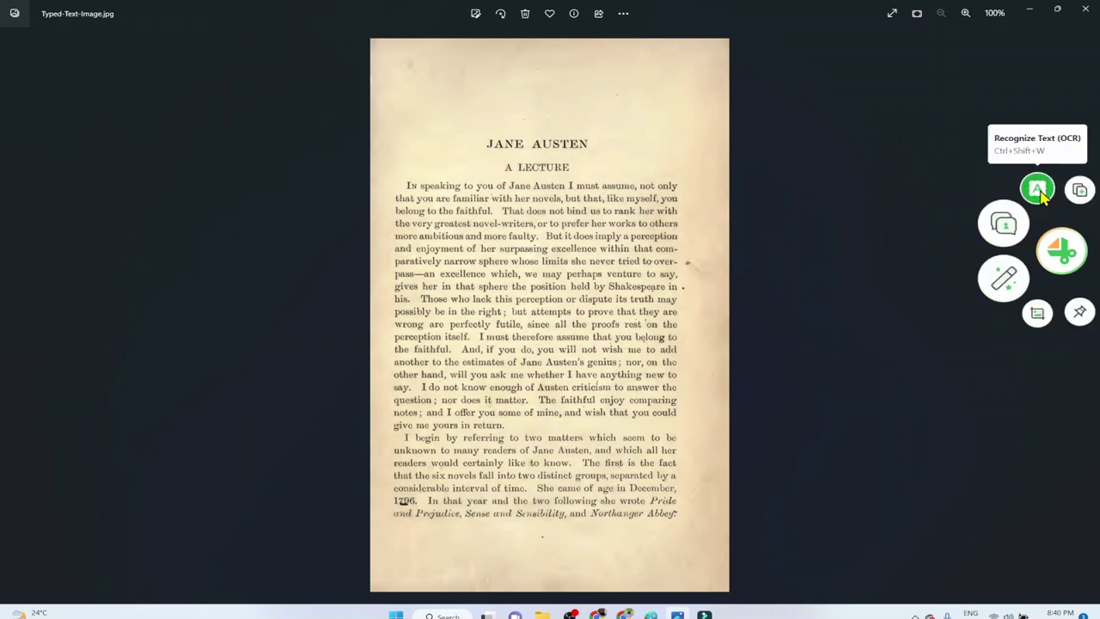
left_click(1040, 192)
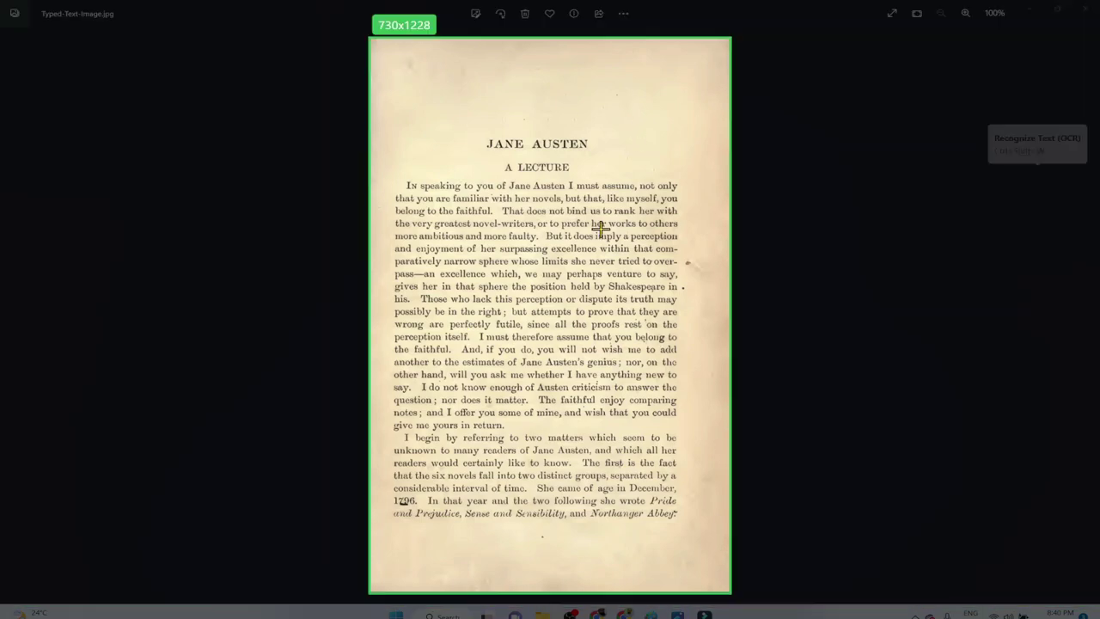
left_click(581, 223)
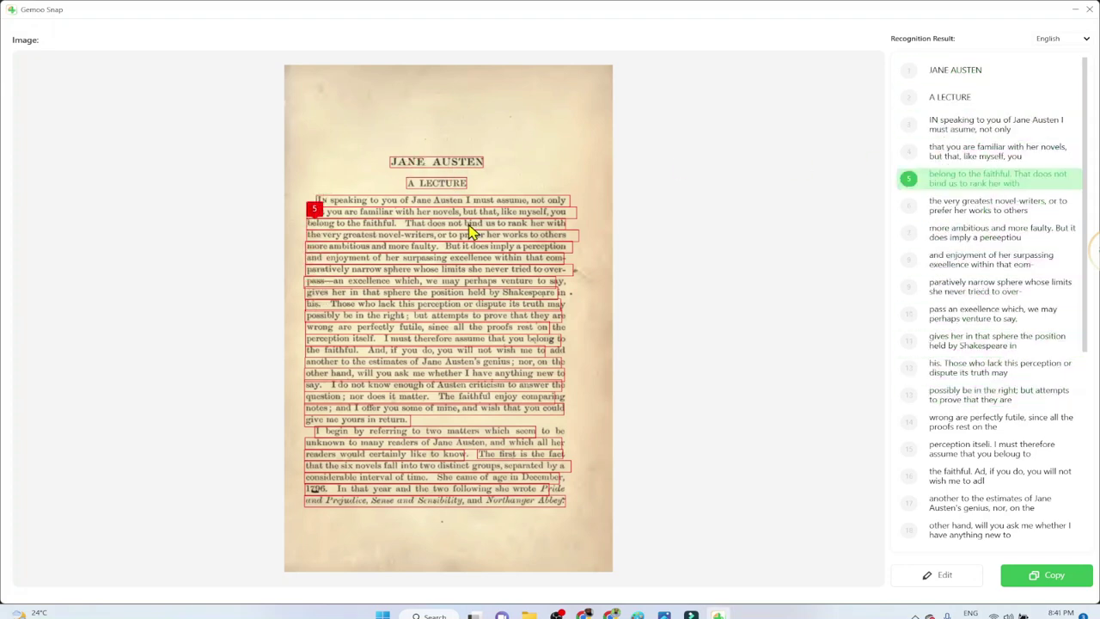
- Review the recognized lines, open the text for editing at line 17, and save it
scroll(471, 232, "down", 1)
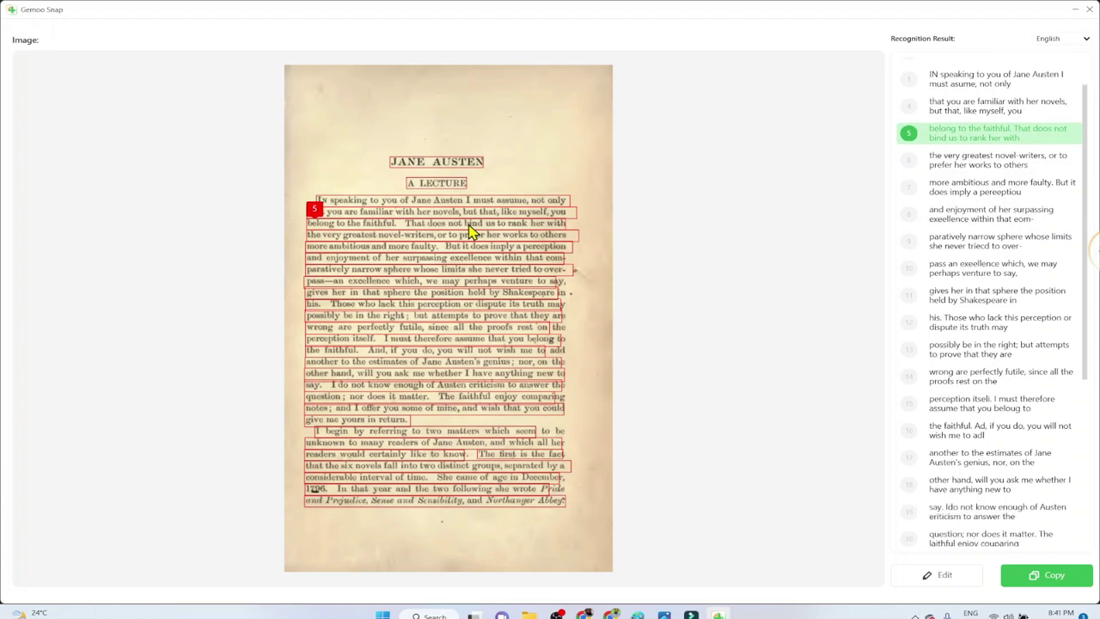
scroll(976, 385, "down", 4)
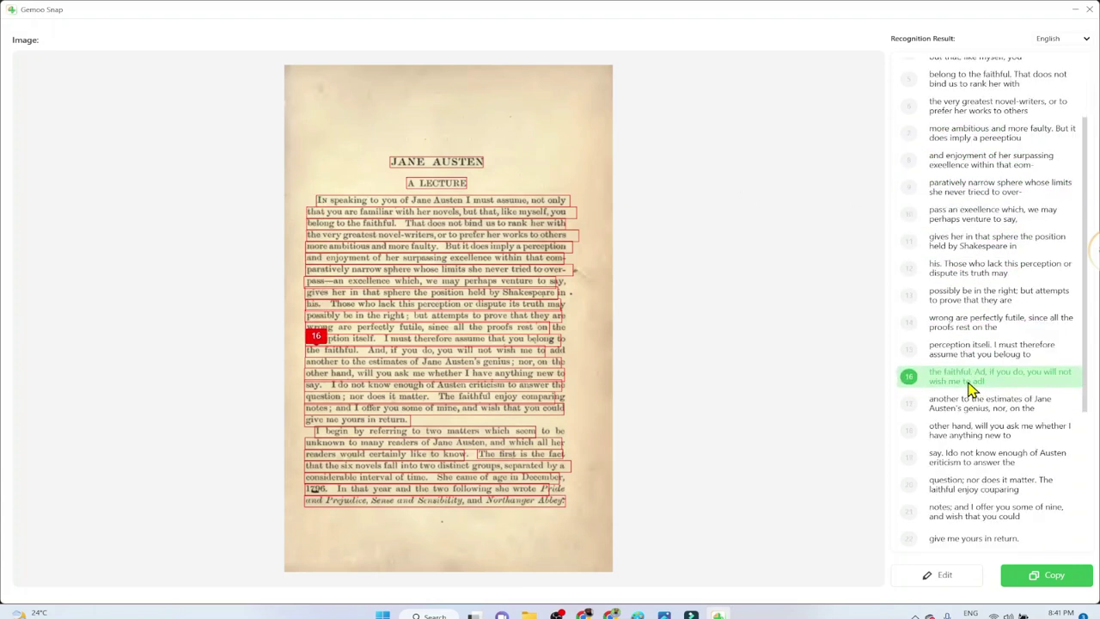
scroll(971, 388, "down", 1)
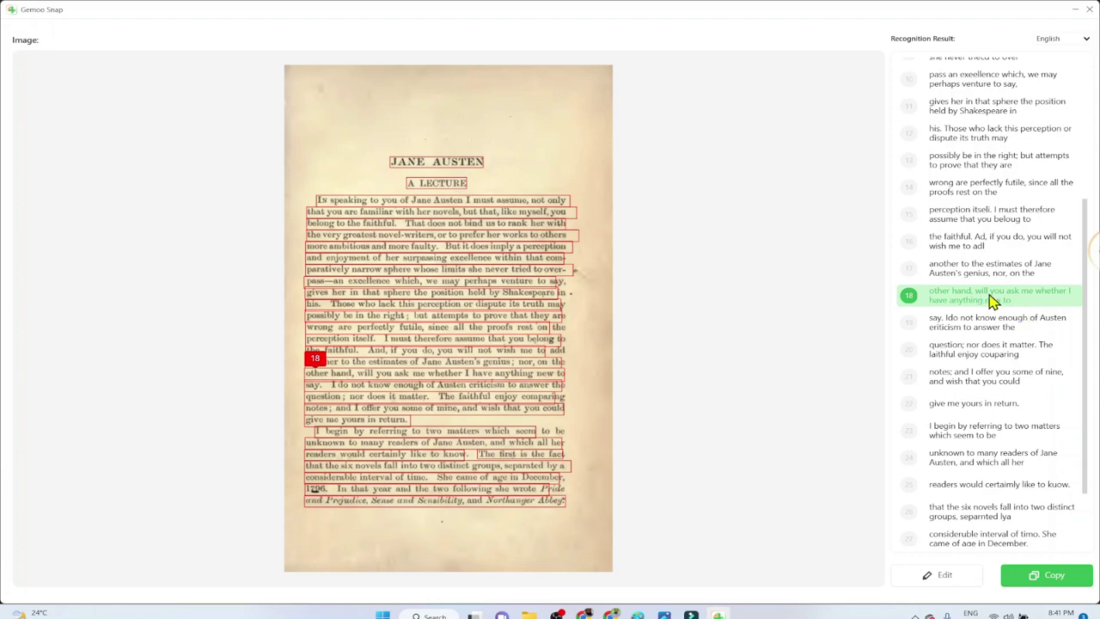
left_click(945, 575)
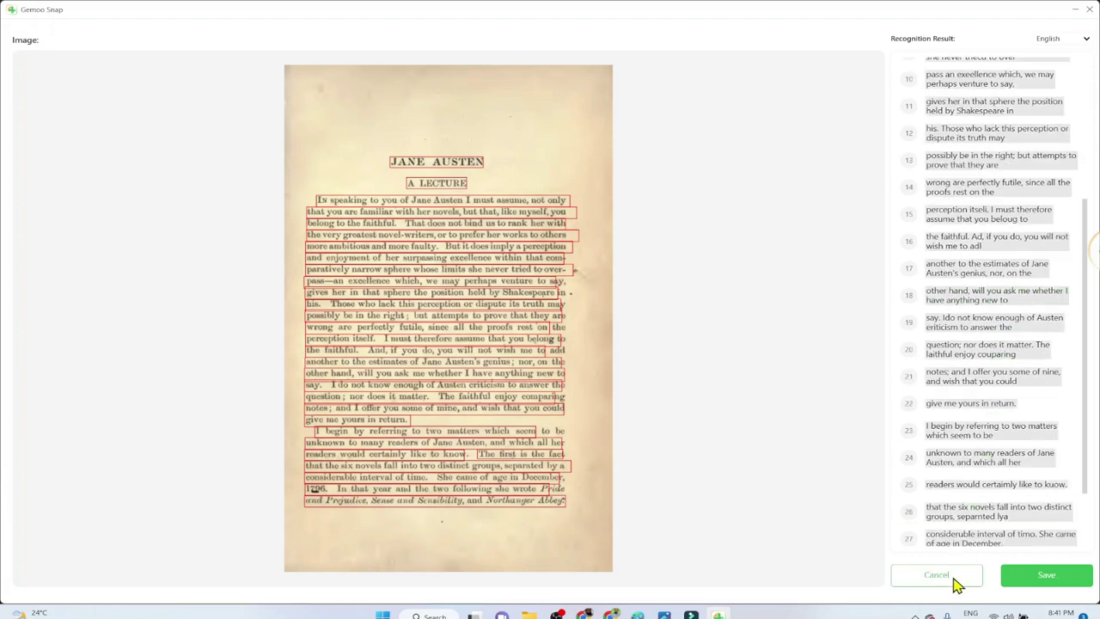
left_click(1004, 272)
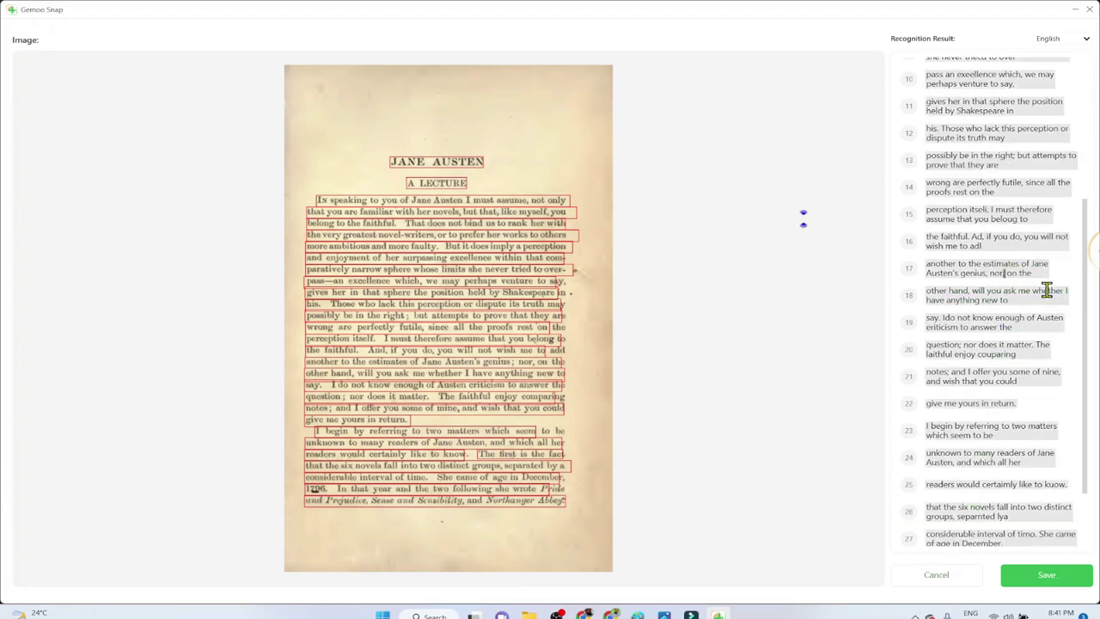
left_click(1039, 578)
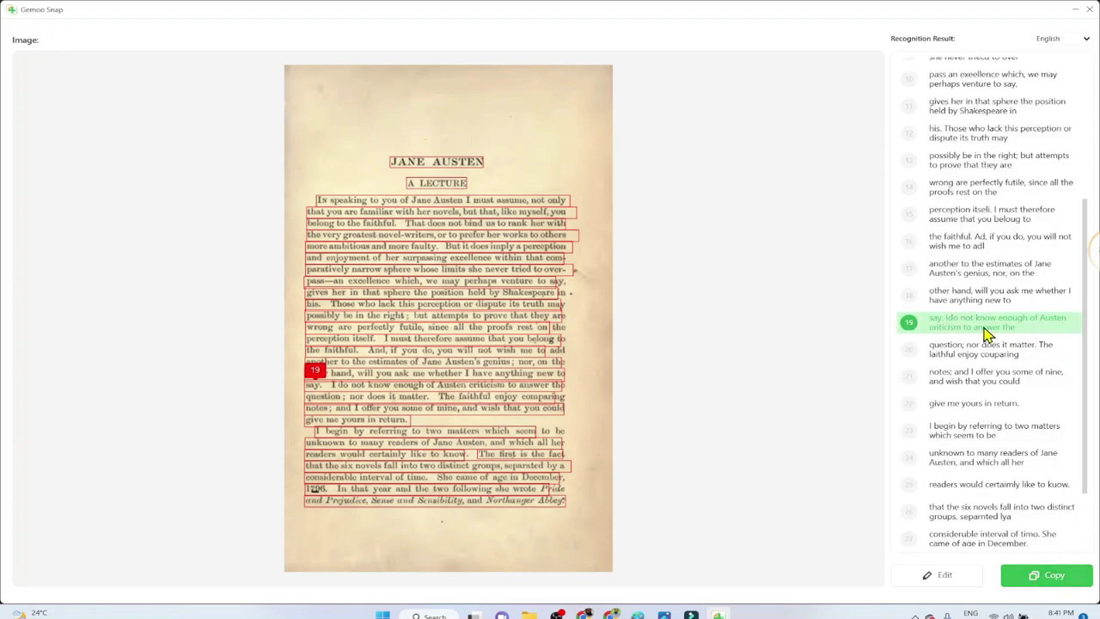
- Copy the full recognition result and paste it into a blank Notepad document
left_click(1060, 578)
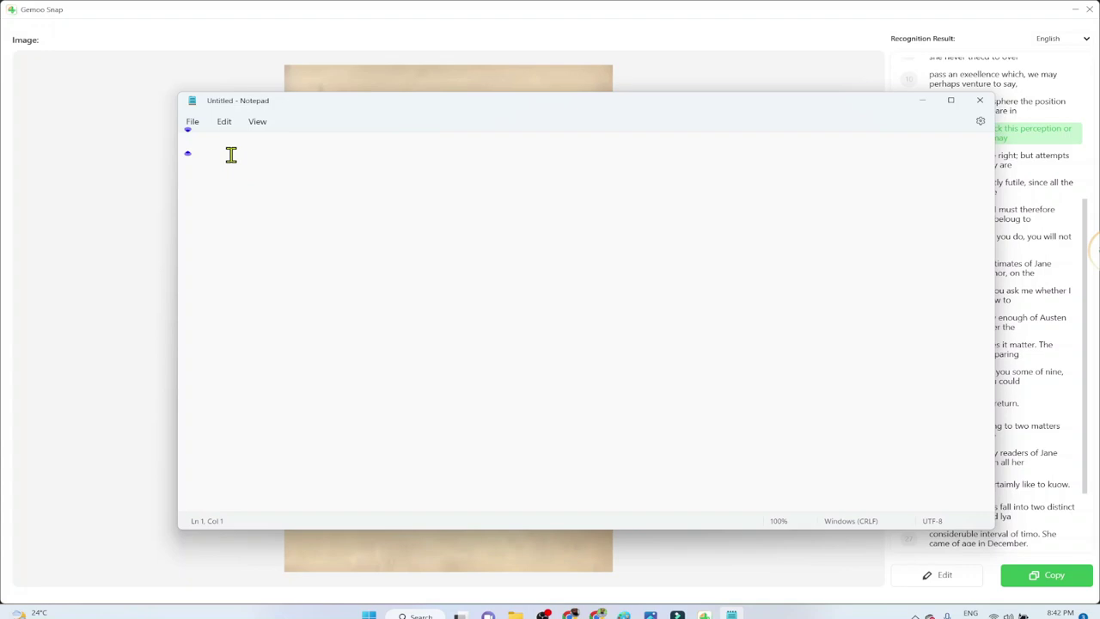
key("ctrl+v")
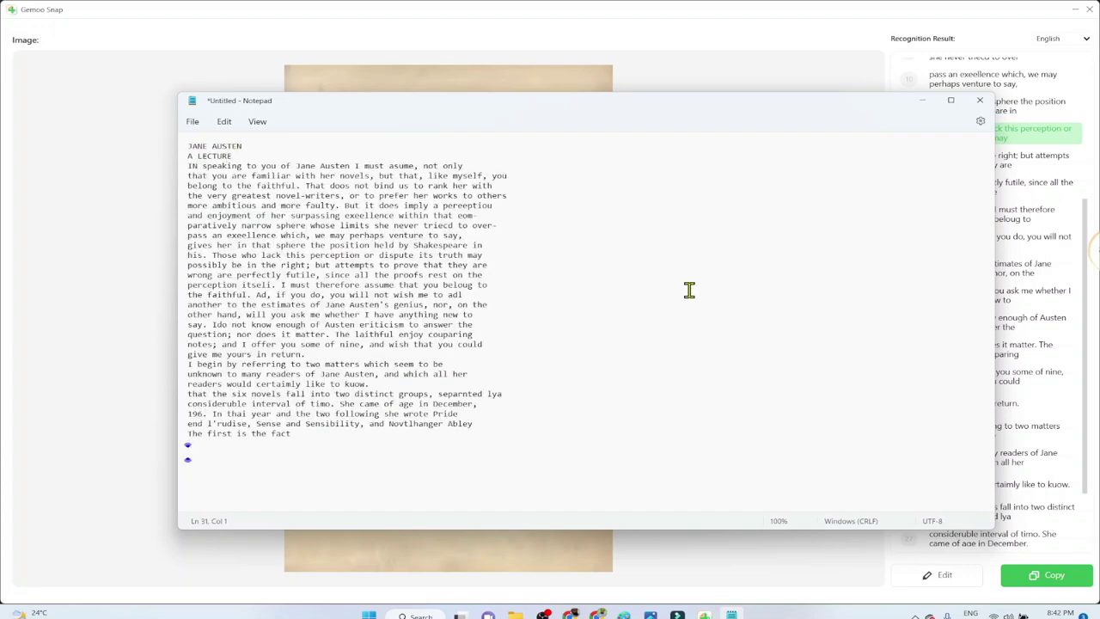
left_click_drag(678, 110, 667, 142)
left_click(180, 153)
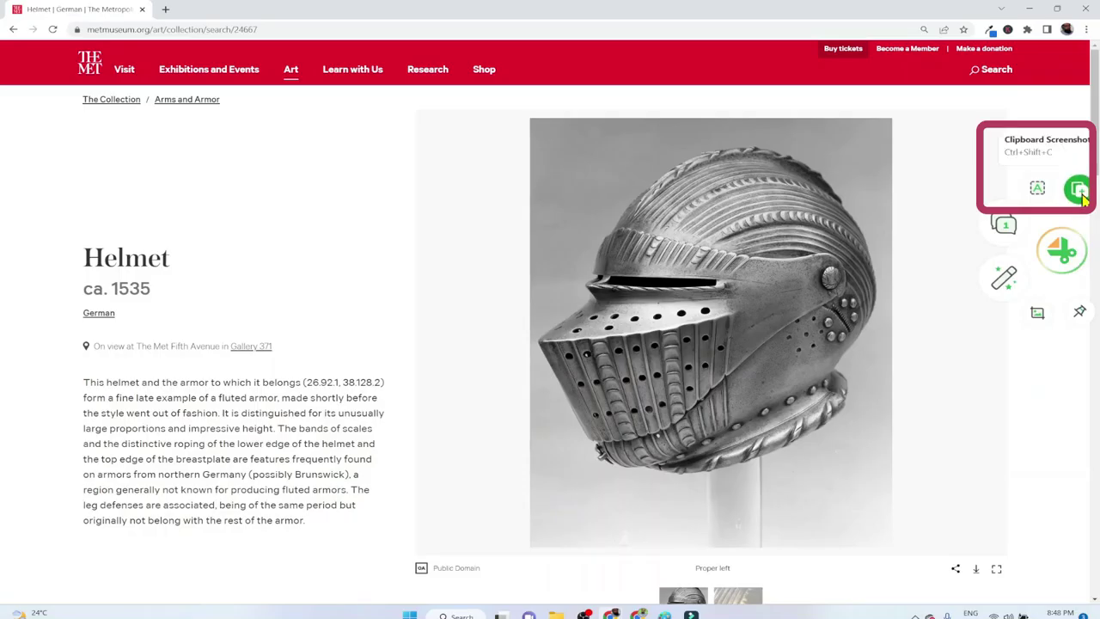
- Take a Clipboard Screenshot of the 738x954 helmet picture on the museum page
left_click(1081, 193)
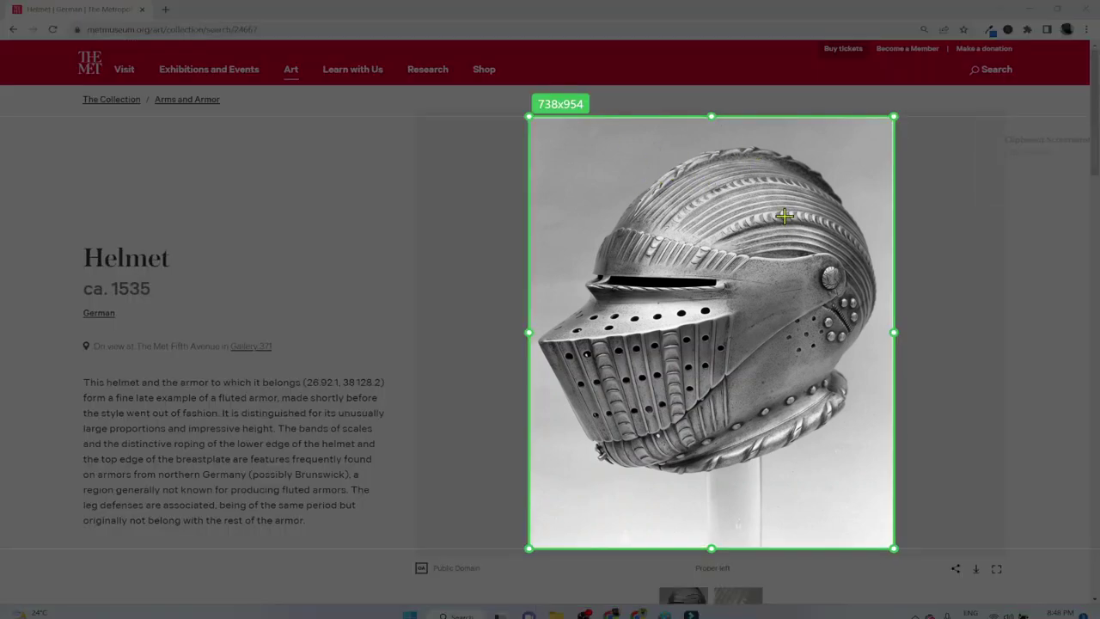
left_click(835, 154)
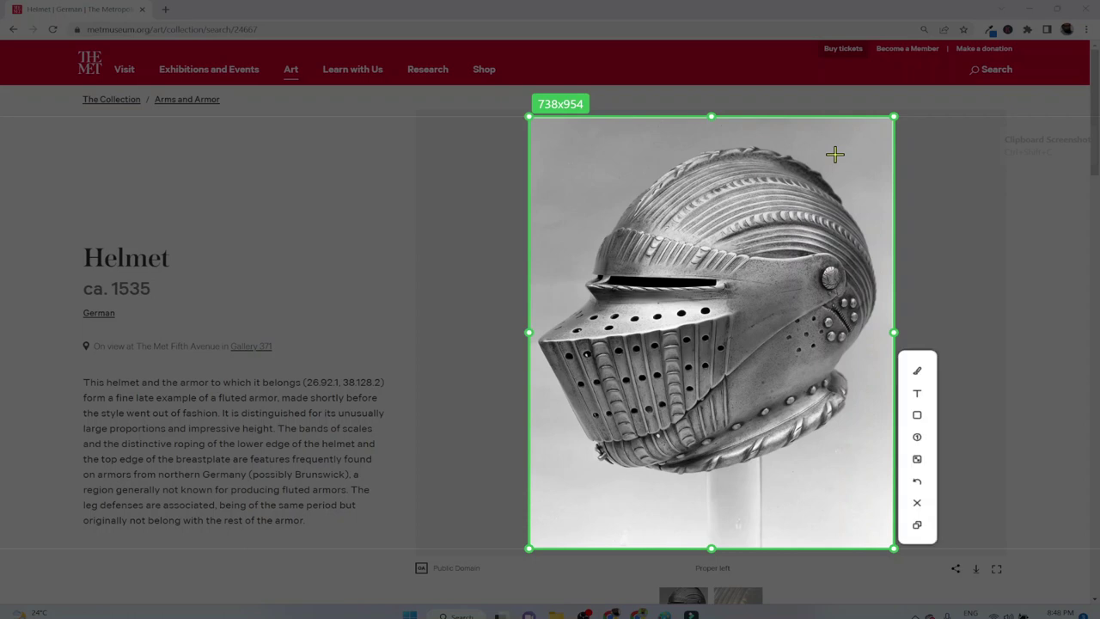
left_click(918, 525)
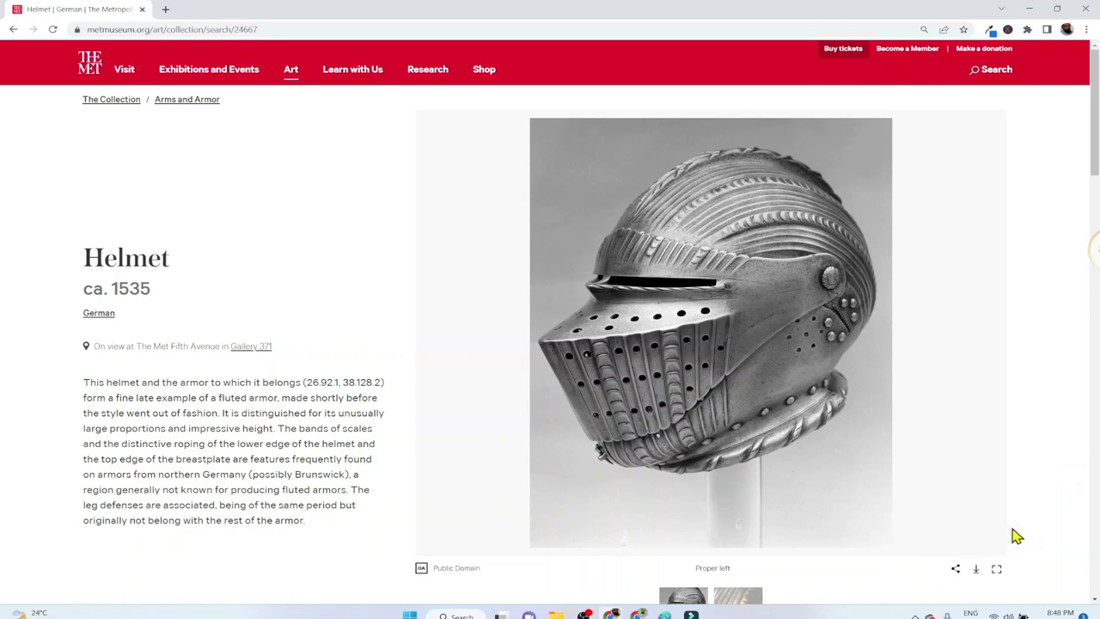
- Paste the copied helmet capture onto a blank Paint canvas and save it as a PNG picture
left_click(675, 612)
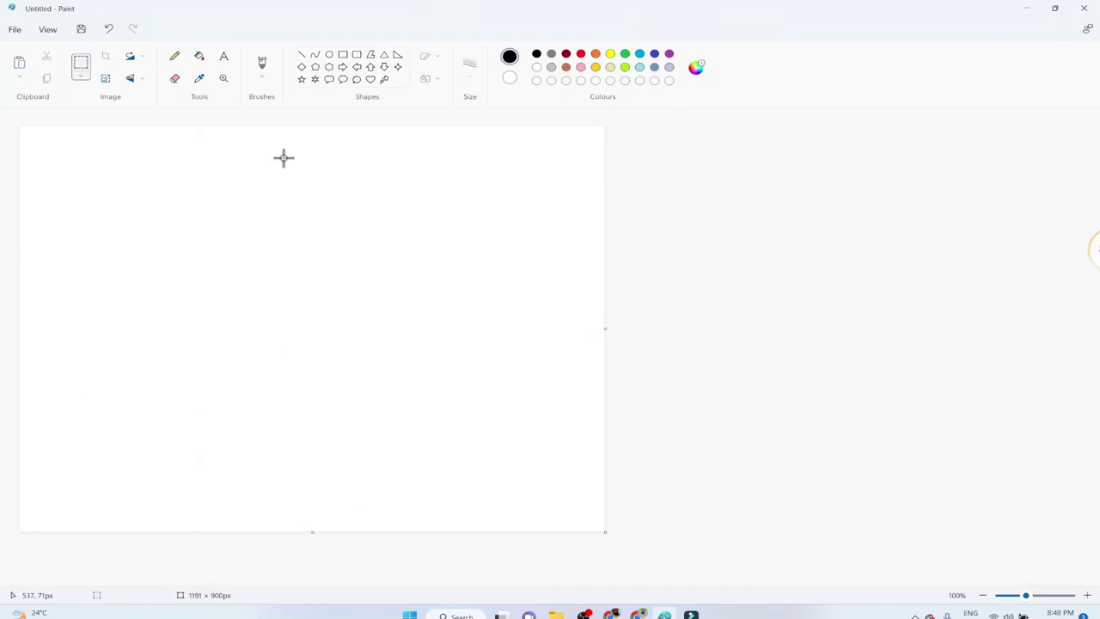
key("ctrl+v")
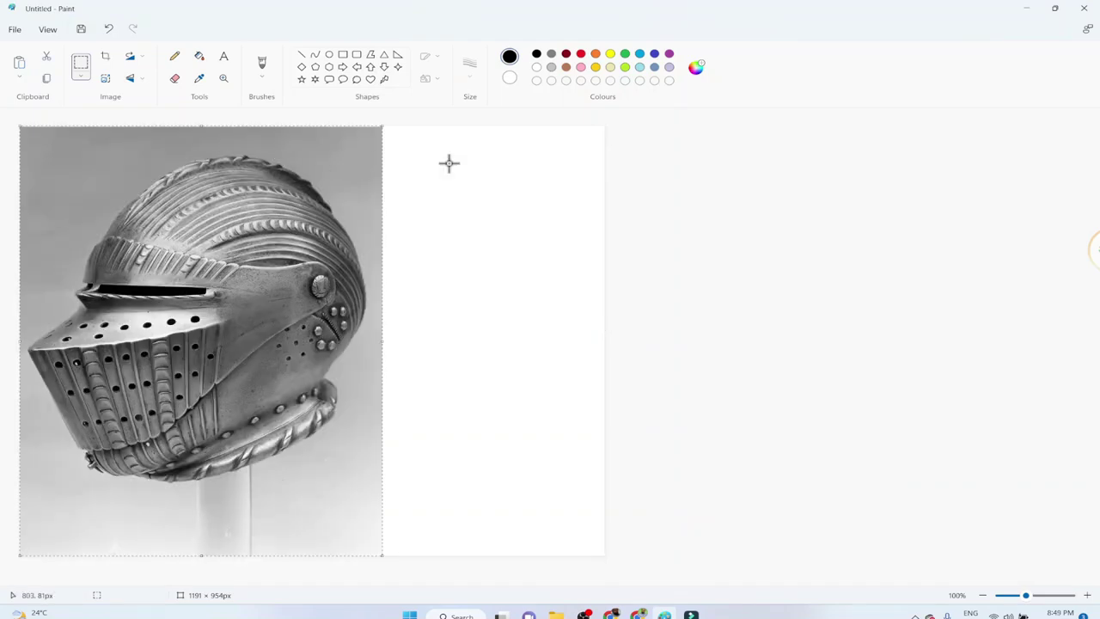
left_click(22, 35)
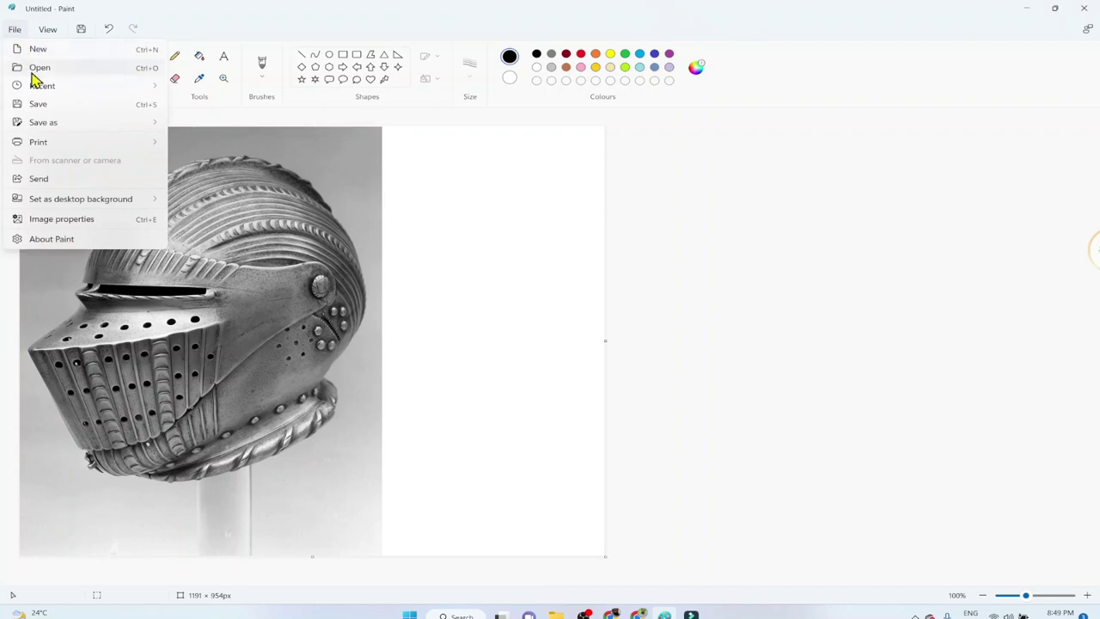
mouse_move(56, 123)
left_click(184, 133)
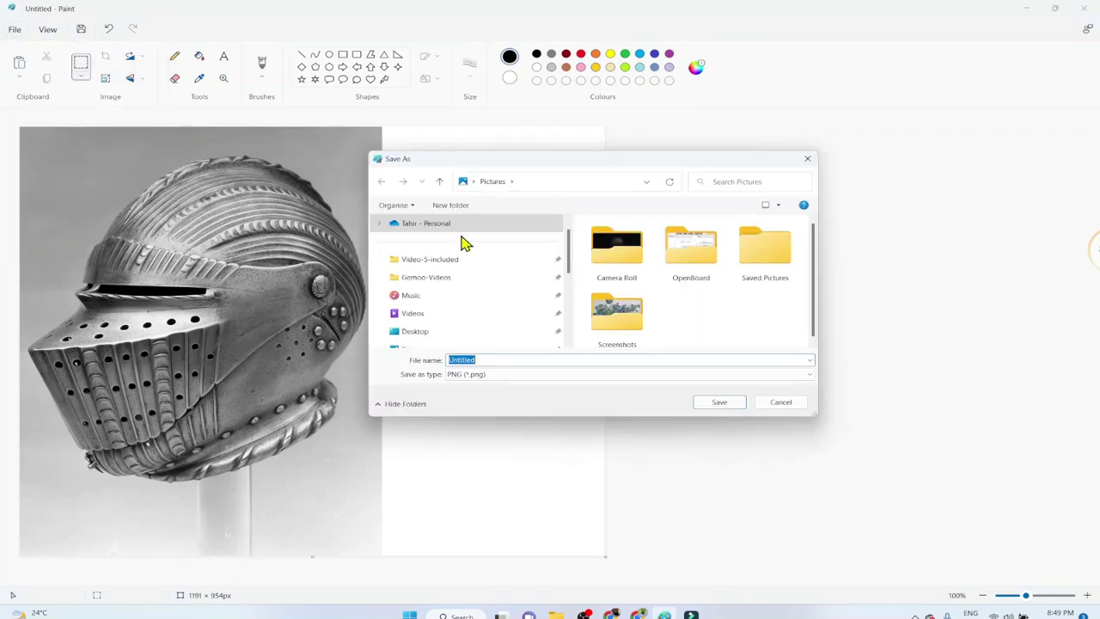
left_click(704, 258)
left_click(724, 409)
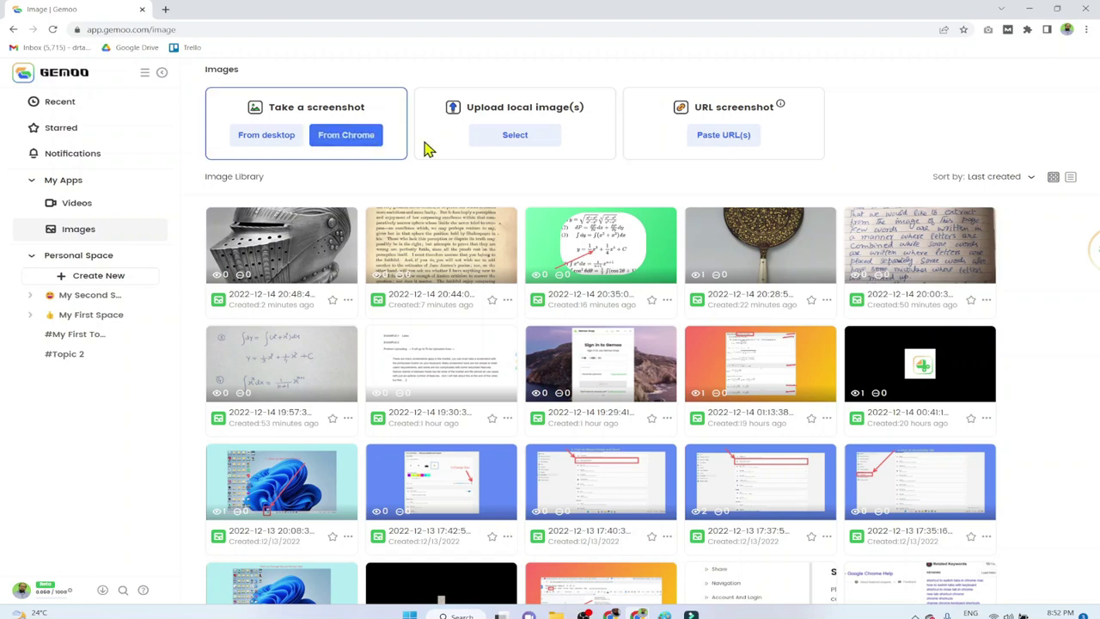
- Upload the local image "Gemoo Snap A Free Screenshot Tool" from the Gemoo-Video-2 folder, and return to the image library
left_click(518, 138)
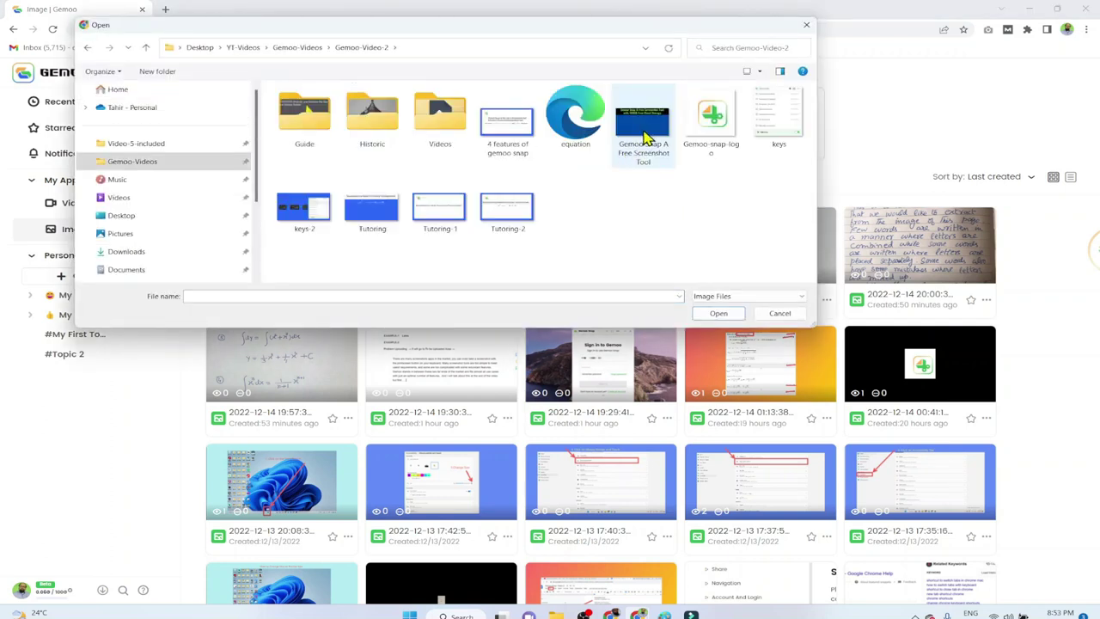
left_click(642, 137)
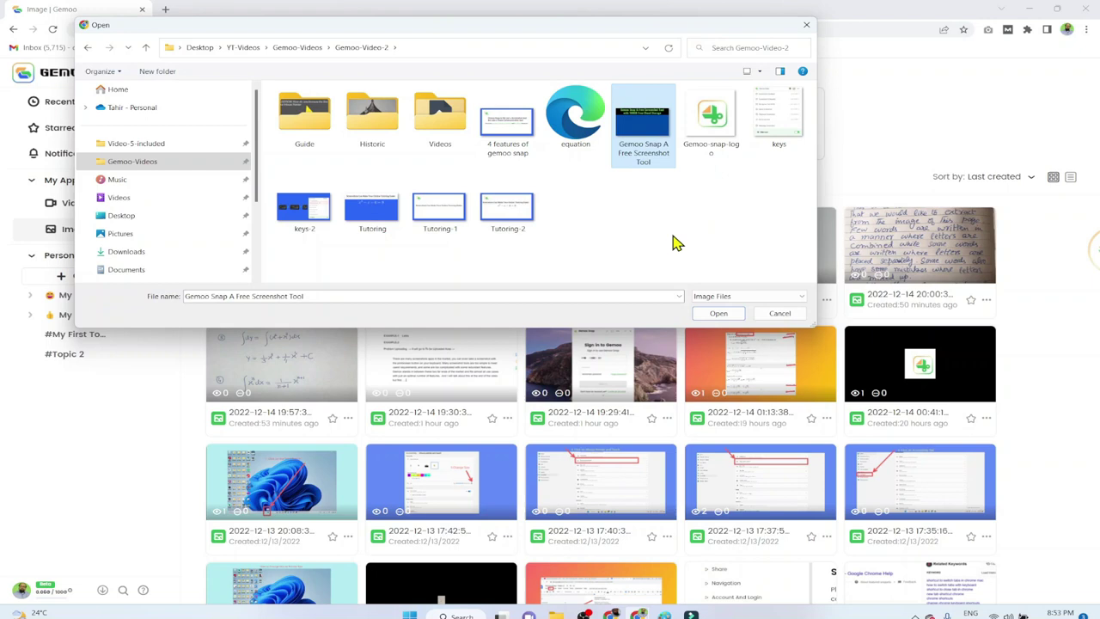
left_click(719, 314)
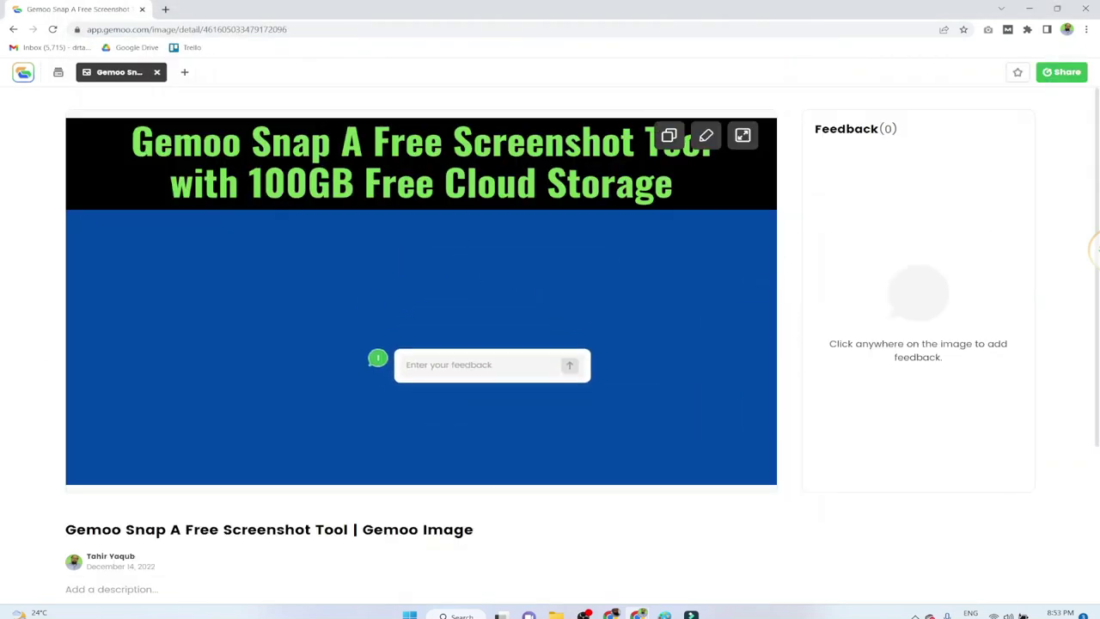
left_click(21, 76)
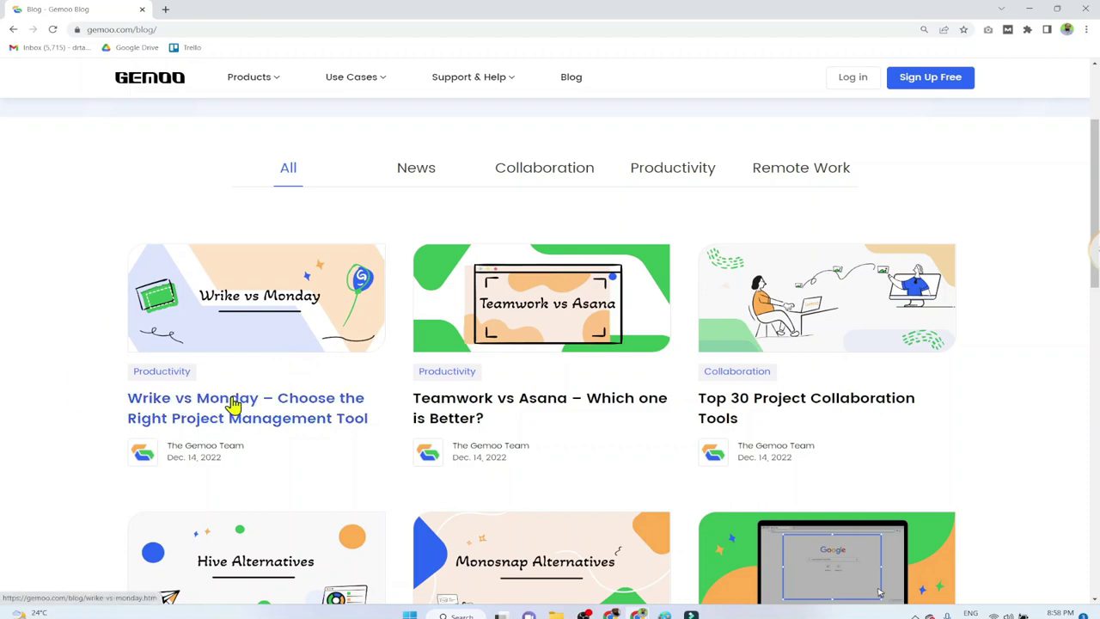
- Open the blog article "Wrike vs Monday – Choose the Right Project Management Tool" and copy its web address
left_click(233, 400)
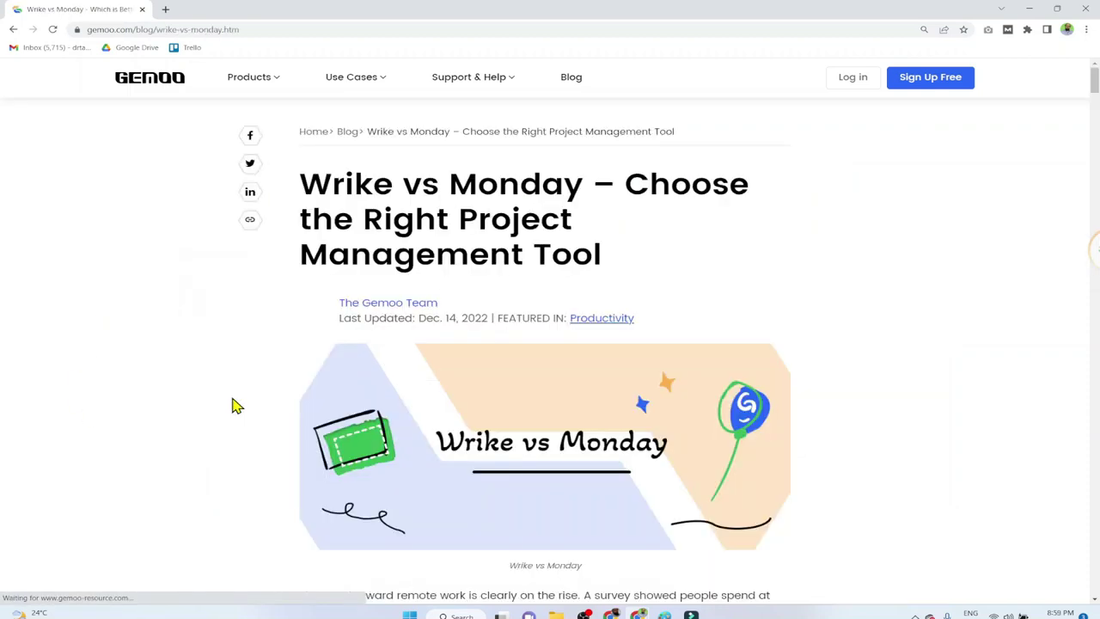
mouse_move(1094, 79)
left_mouse_down()
mouse_move(1094, 159)
mouse_move(1094, 82)
left_mouse_up()
left_click(393, 32)
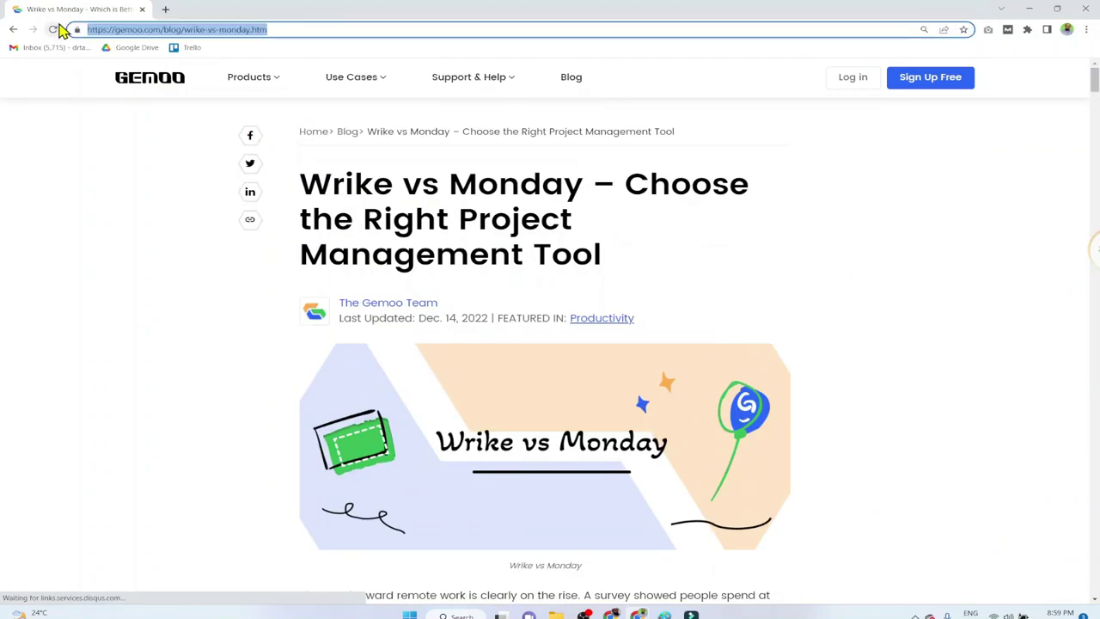
- Create a URL screenshot in the Gemoo image library from the copied Wrike vs Monday article address
key("alt+Tab")
left_click(723, 135)
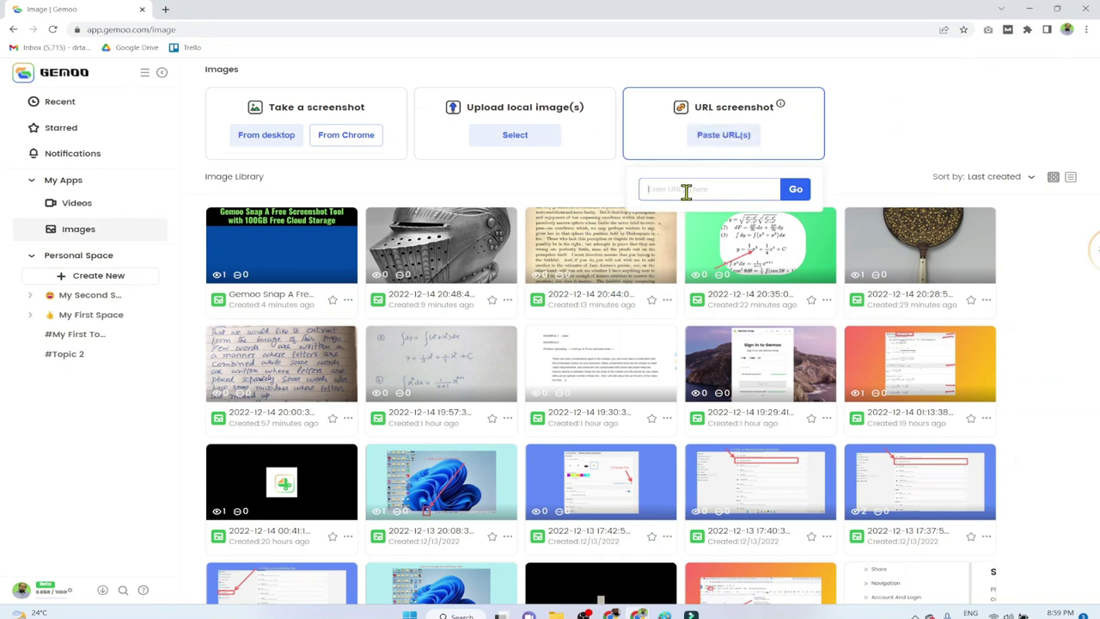
key("ctrl+v")
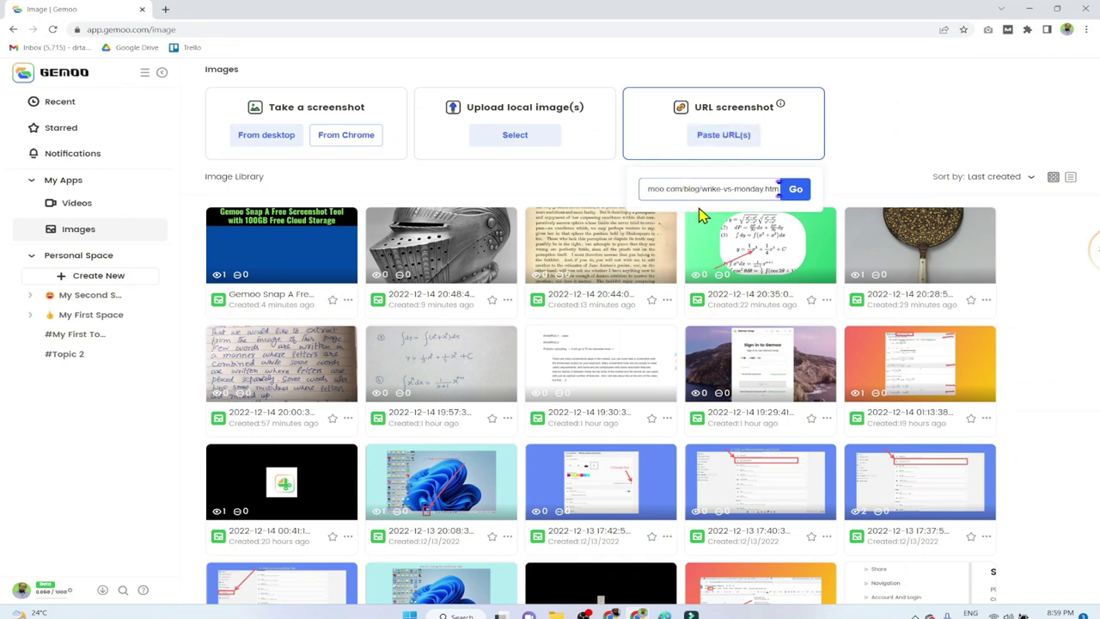
left_click(798, 197)
- Check the full-page capture and enter the feedback "Read this article" beside the article's main heading
scroll(640, 251, "down", 8)
scroll(640, 250, "down", 15)
scroll(640, 249, "down", 15)
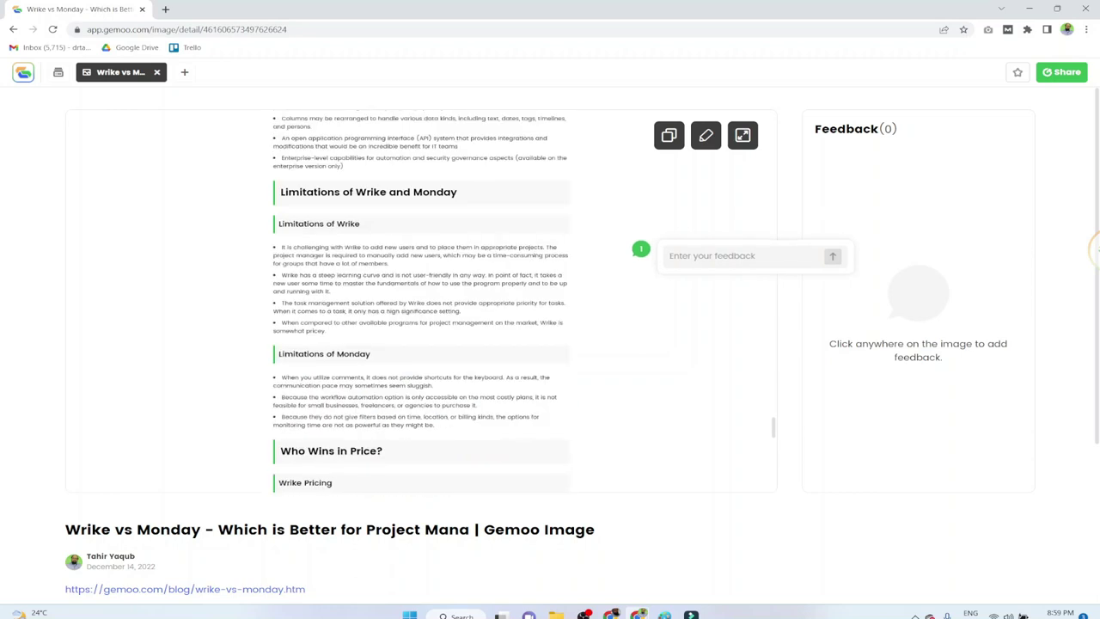
scroll(640, 249, "down", 4)
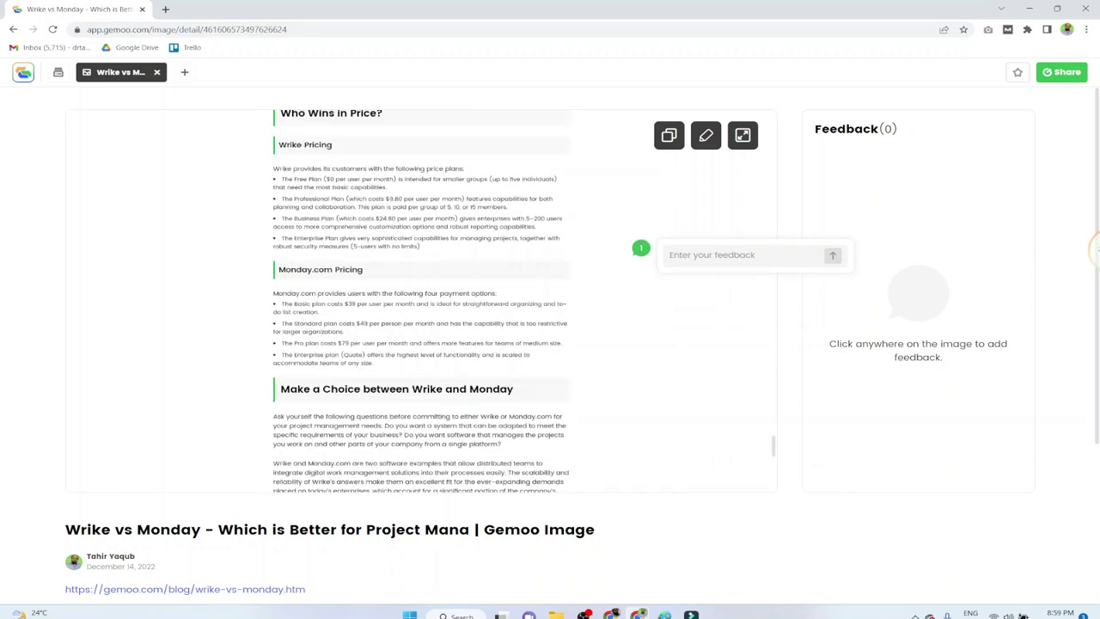
scroll(640, 249, "up", 20)
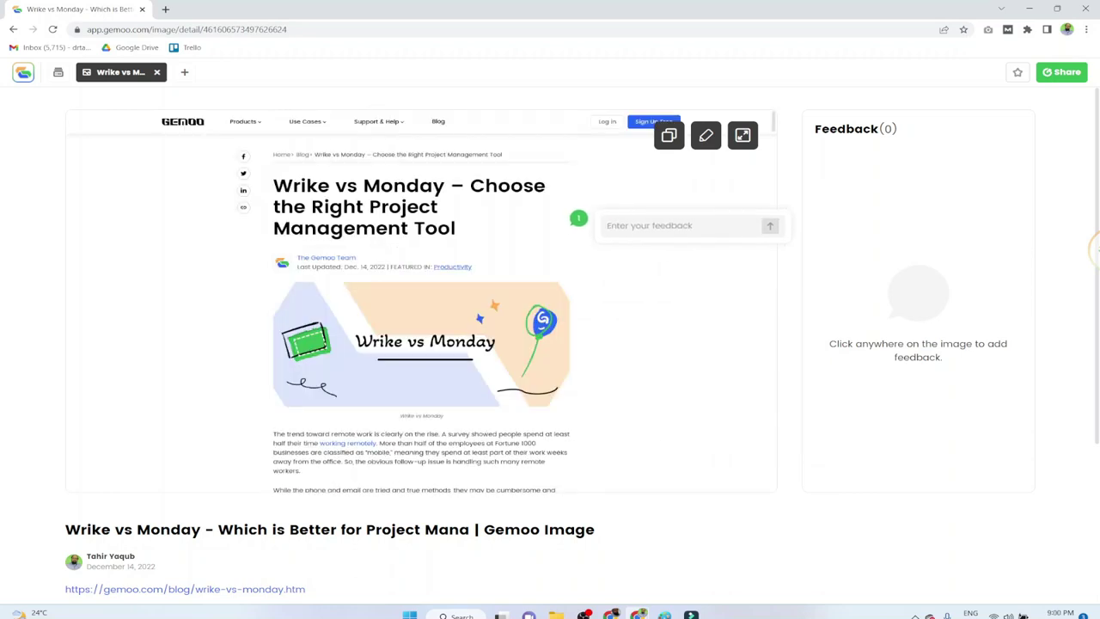
left_click(554, 212)
type("Read this article")
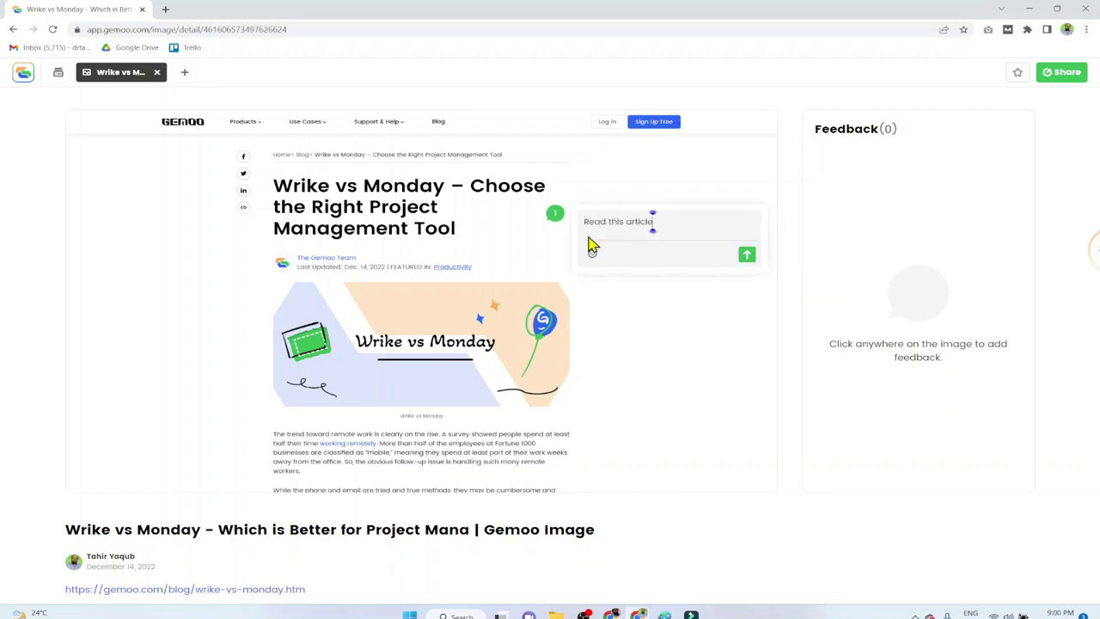
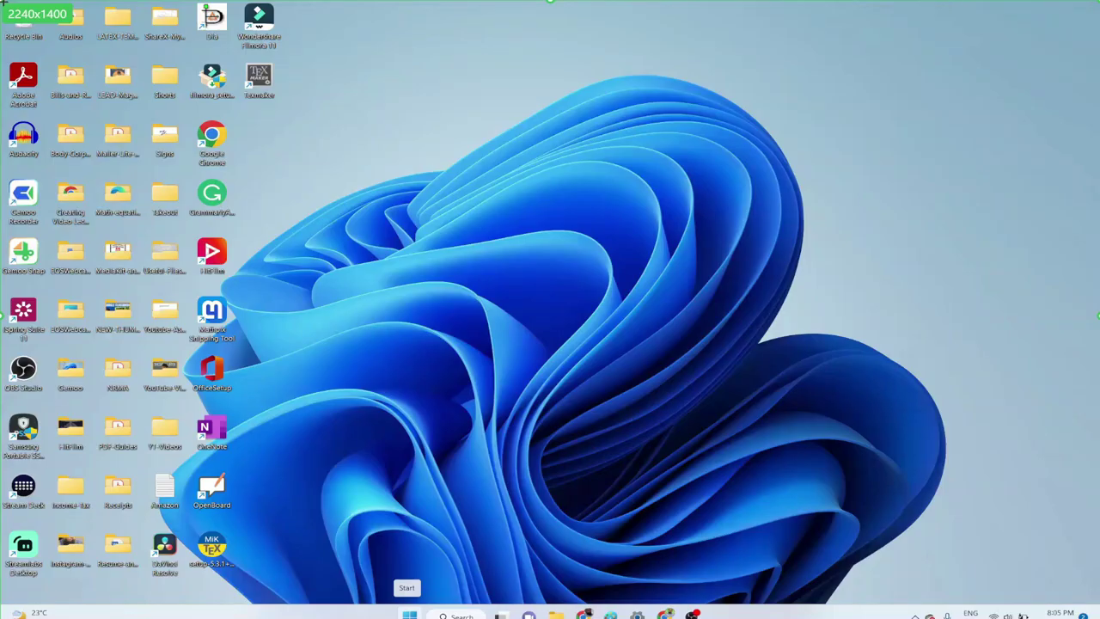
- Capture nearly the whole desktop, about 2222x1388 pixels, and set the background behind the capture to pale turquoise
left_click_drag(2, 2, 1091, 614)
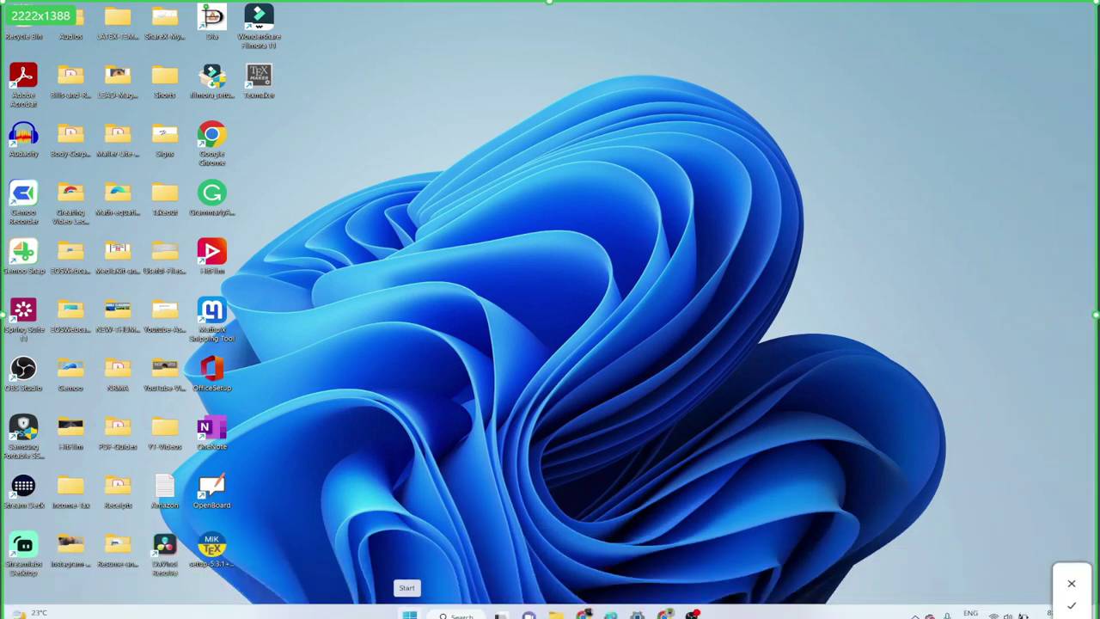
left_click(1072, 607)
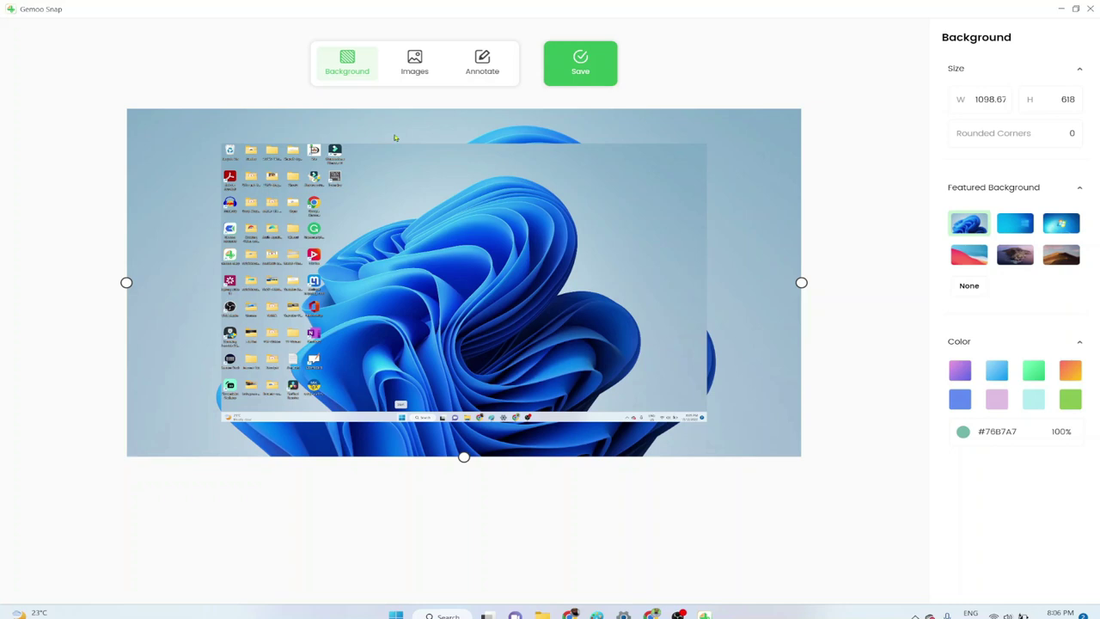
left_click(961, 399)
left_click(1032, 400)
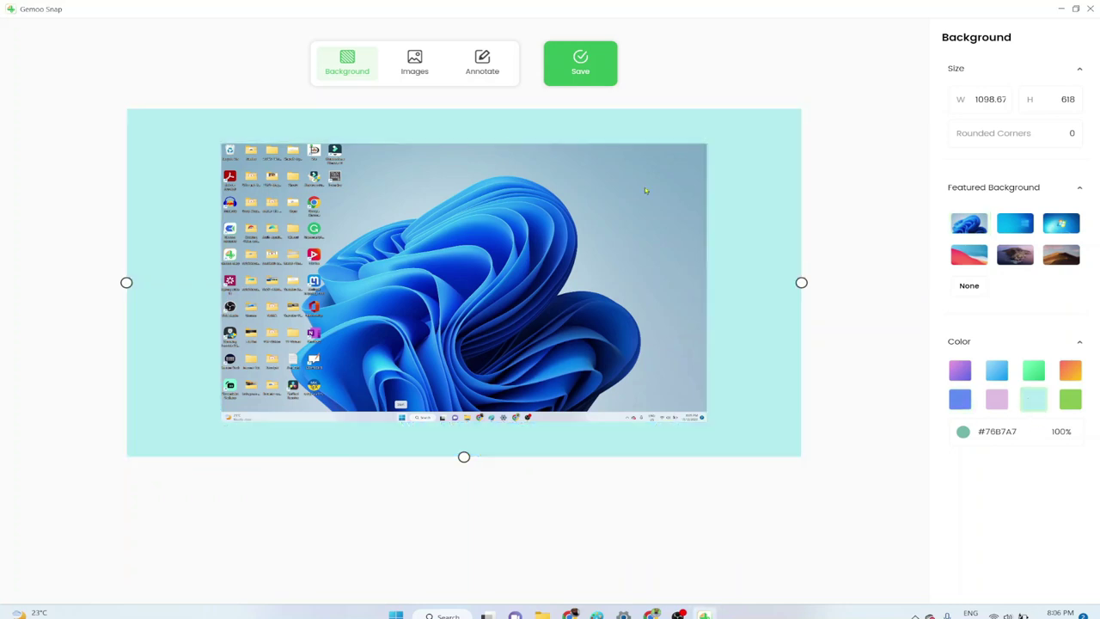
- Add the title text "How to Increase the Size of the Mouse Pointer" above the captured desktop
left_click(482, 62)
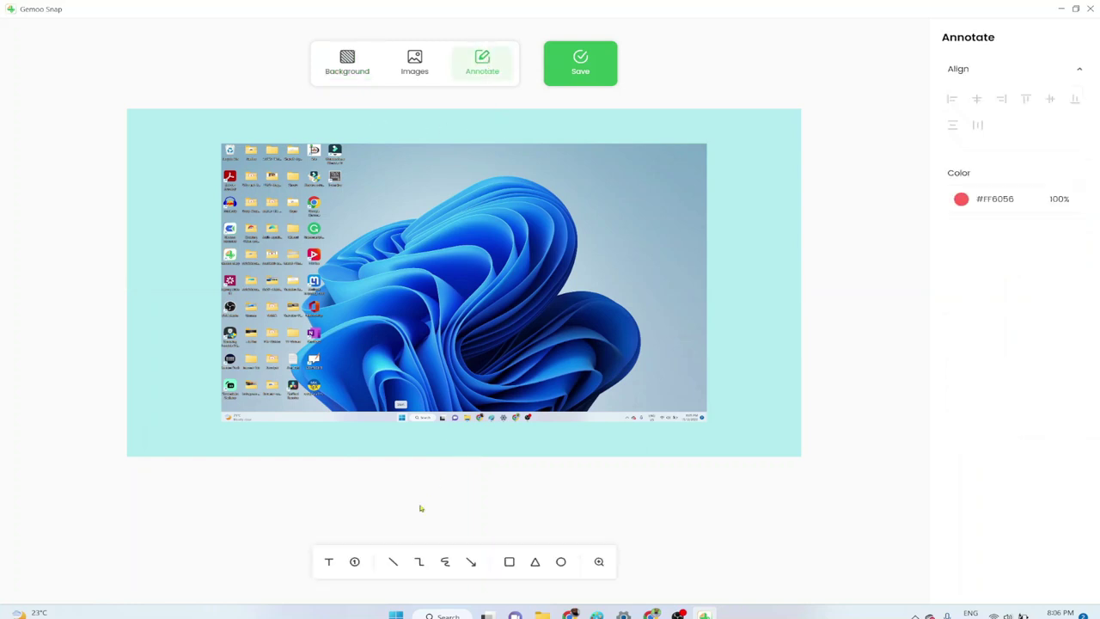
left_click(328, 561)
left_click(372, 134)
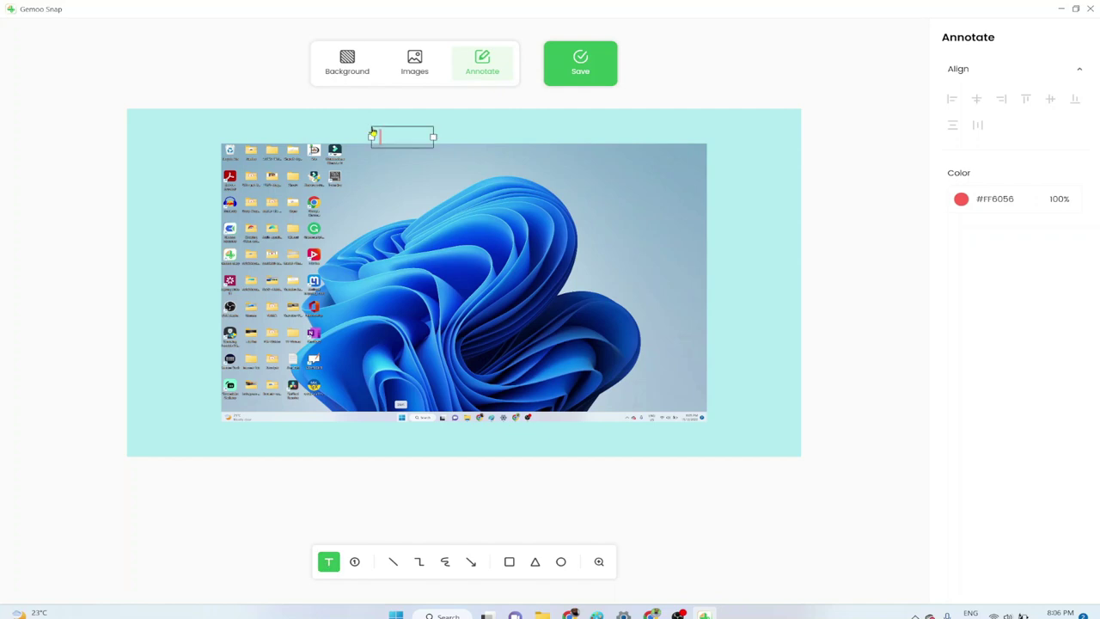
type("How to")
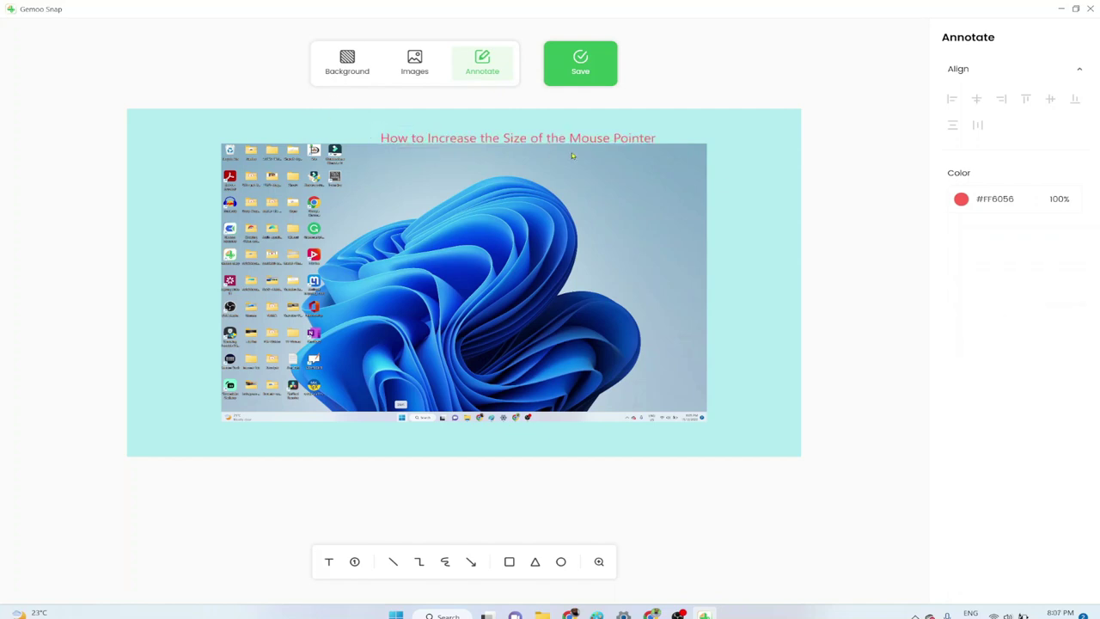
- Draw a red rectangle around the captured desktop's Start button and a diagonal arrow pointing to it from the upper right
left_click(509, 561)
left_click_drag(380, 392, 414, 432)
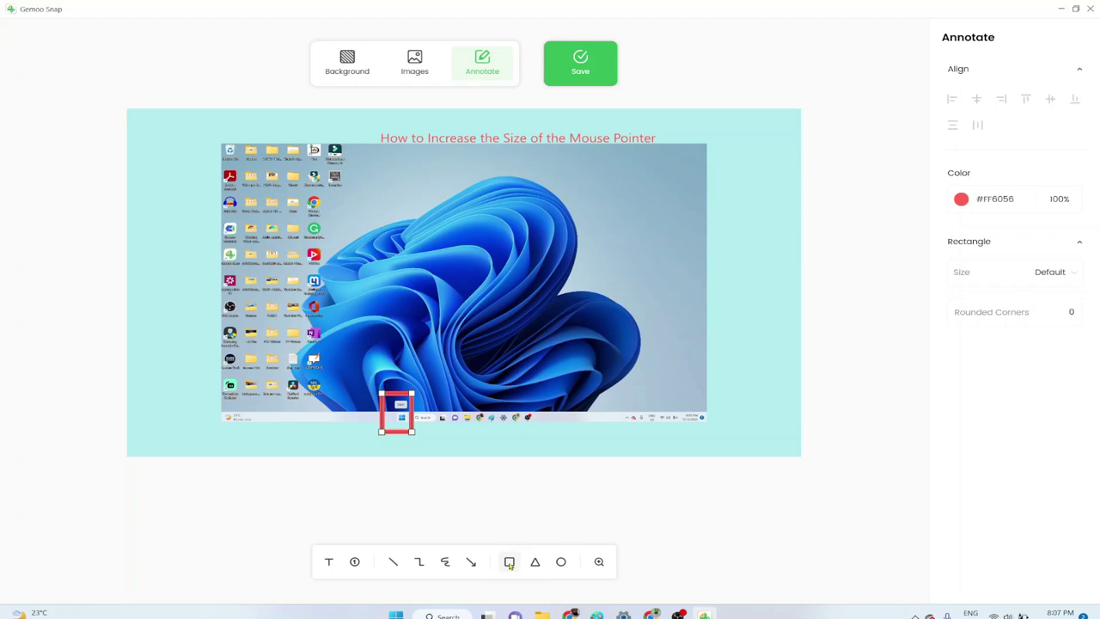
left_click(442, 447)
left_click(471, 561)
mouse_move(564, 200)
left_mouse_down()
mouse_move(422, 361)
mouse_move(413, 391)
left_mouse_up()
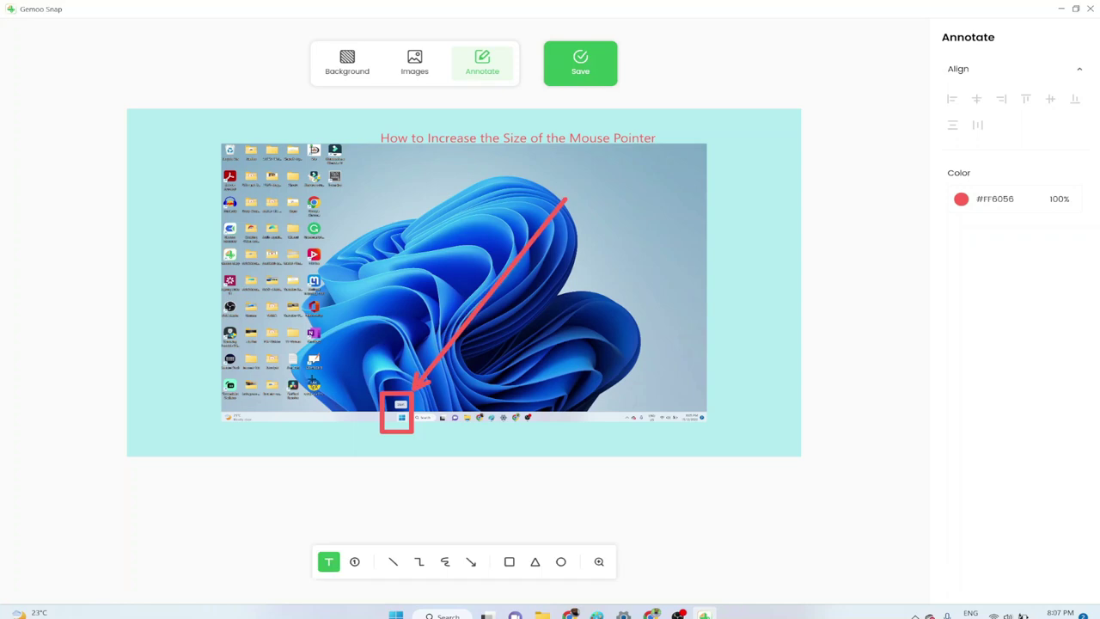
- Add the text "1. Click on the Start Button" below the title, near the start of the arrow
left_click(382, 170)
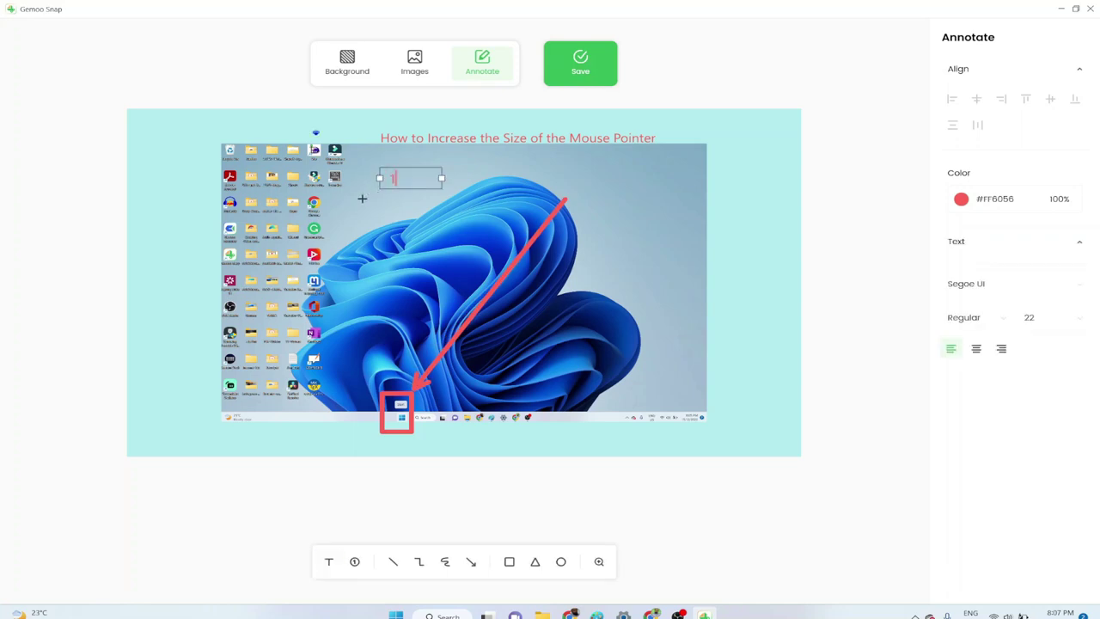
type("1. Click on the Start Button")
left_click(727, 286)
- Recolour the title text "How to Increase the Size of the Mouse Pointer" and save the annotated image
left_click(629, 143)
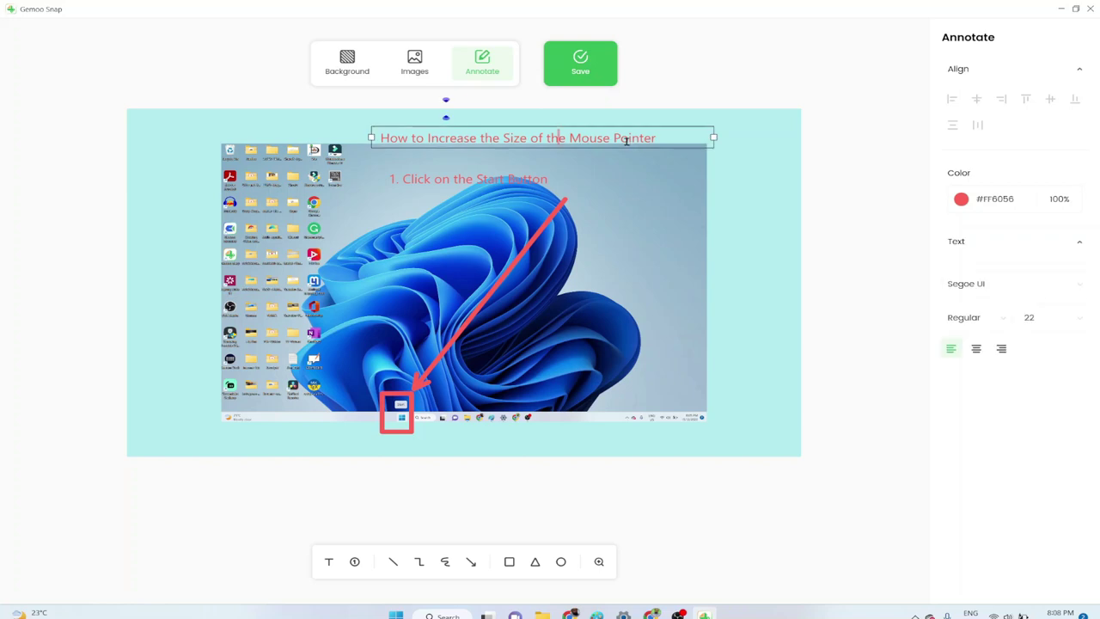
left_click(959, 200)
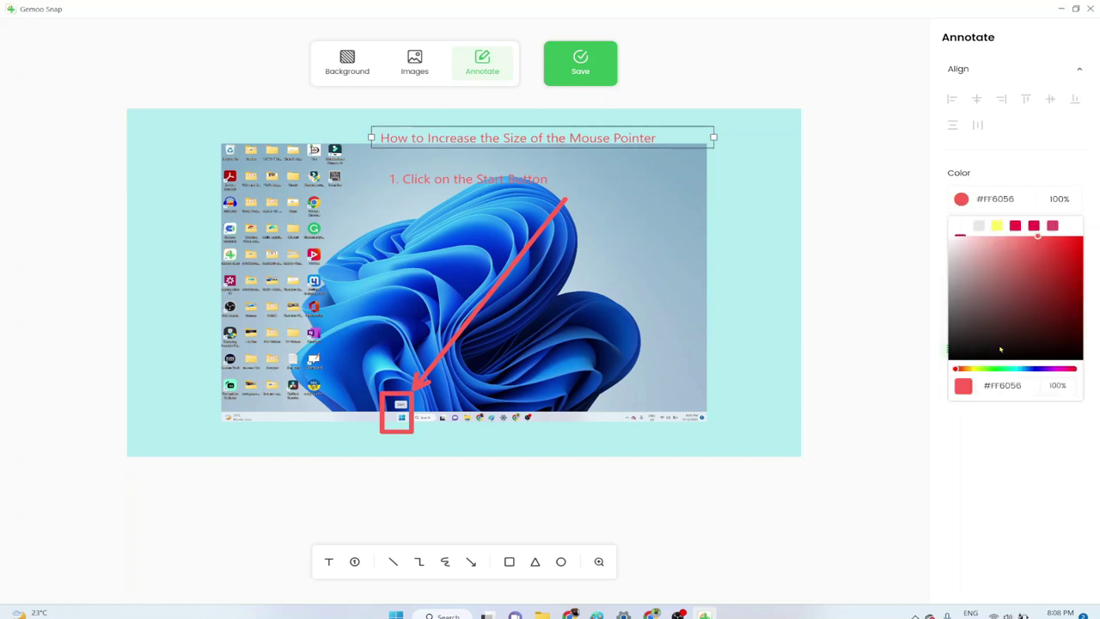
left_click(977, 369)
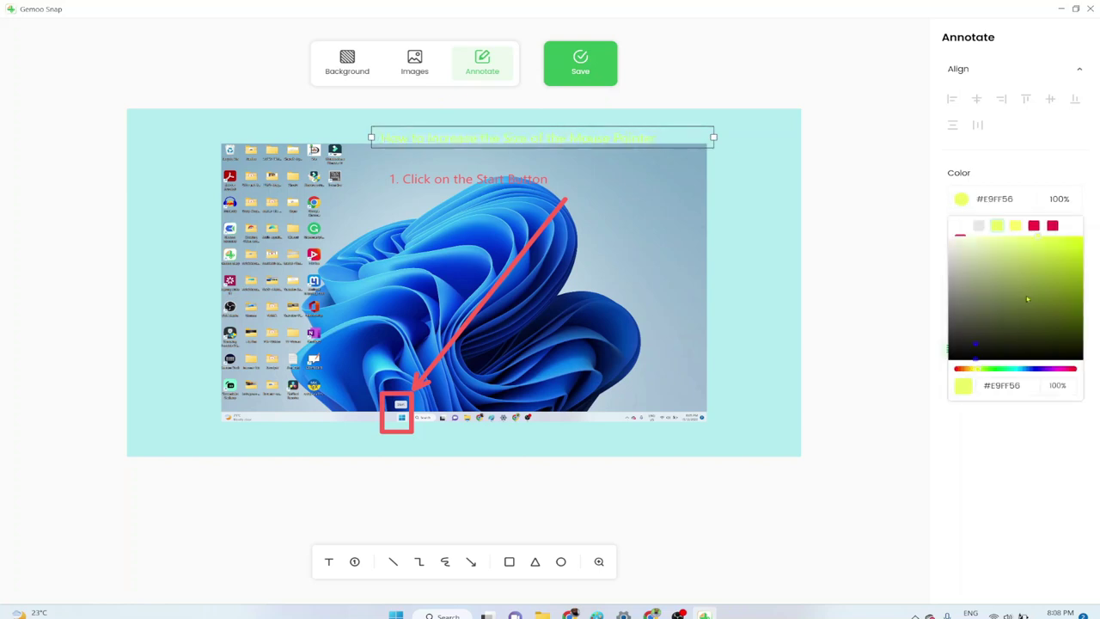
left_click(1033, 225)
left_click(581, 71)
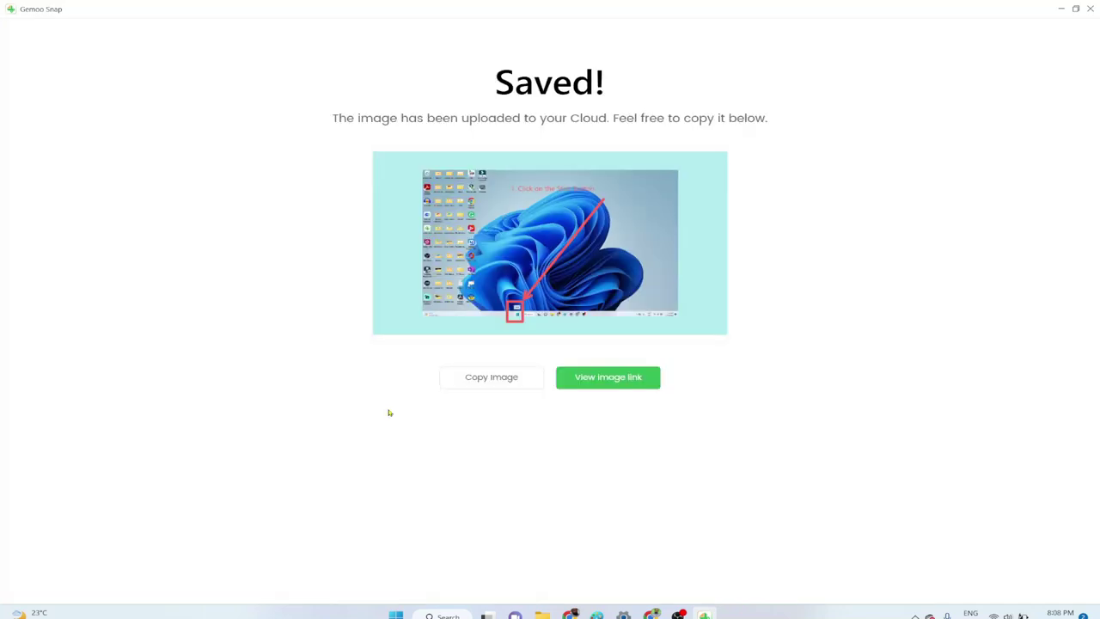
- Copy the saved image into a blank Paint canvas and save it as PNG file Step-1 in the Guide folder, replacing the existing file
left_click(486, 383)
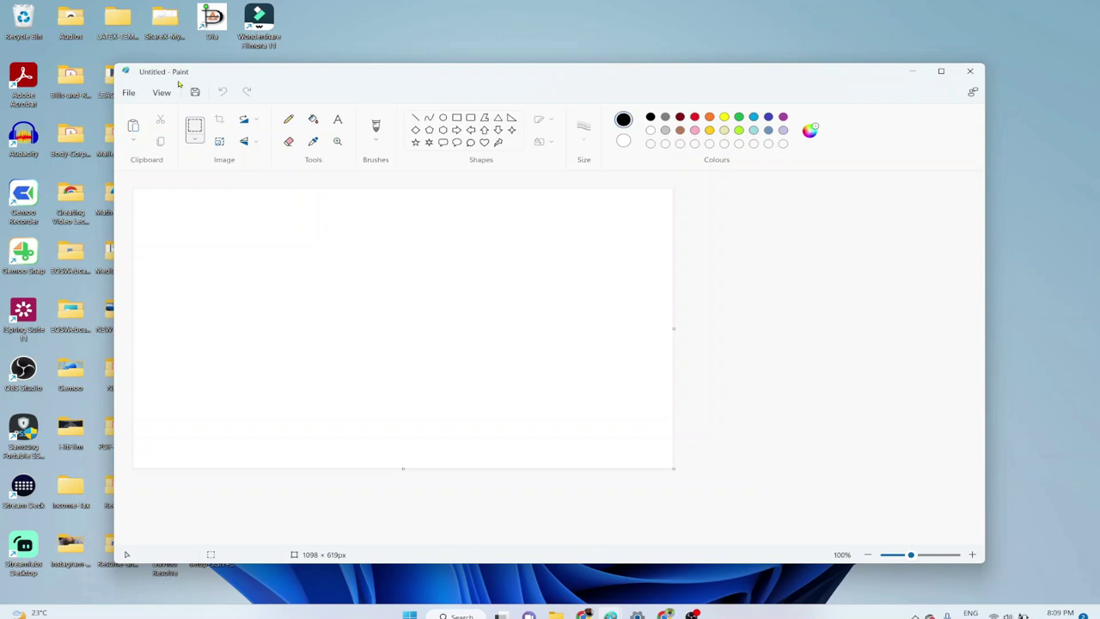
key("ctrl+v")
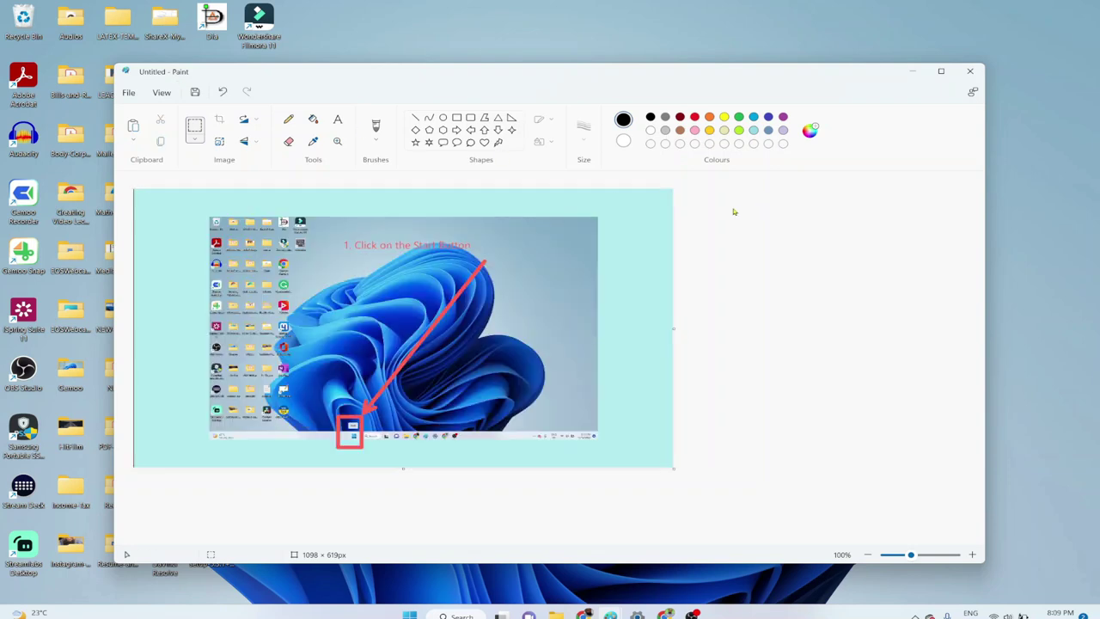
left_click(128, 92)
mouse_move(215, 186)
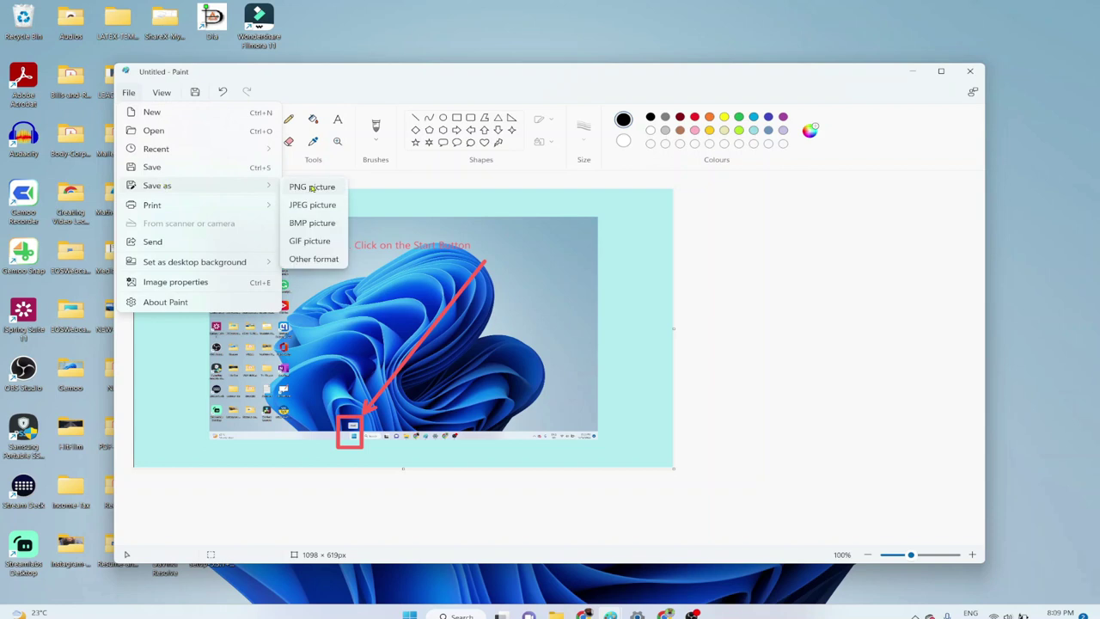
left_click(312, 188)
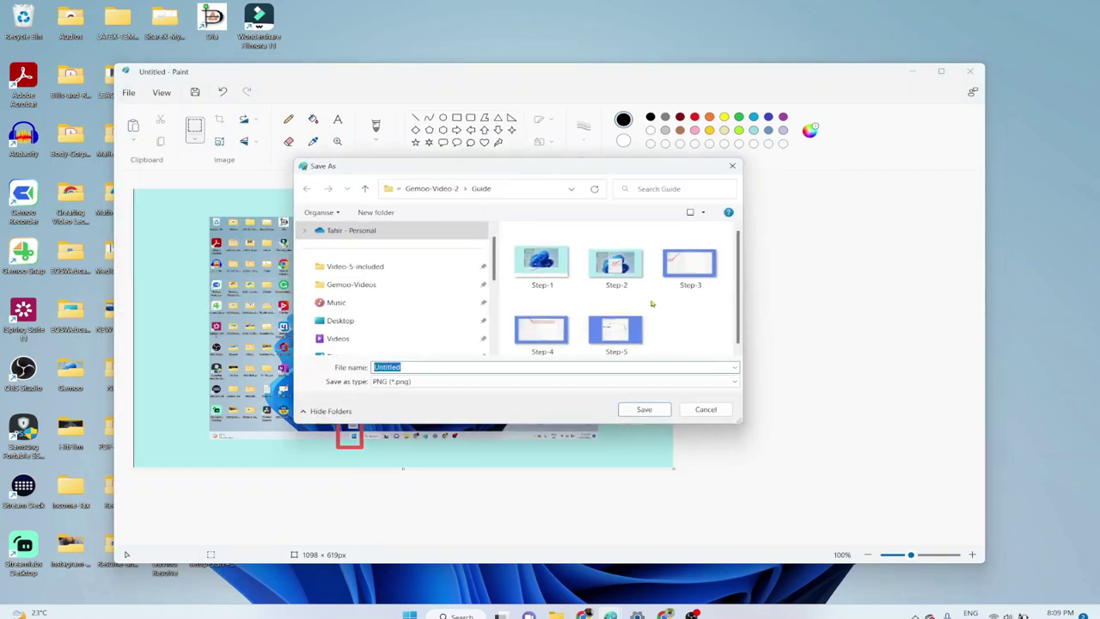
left_click(541, 275)
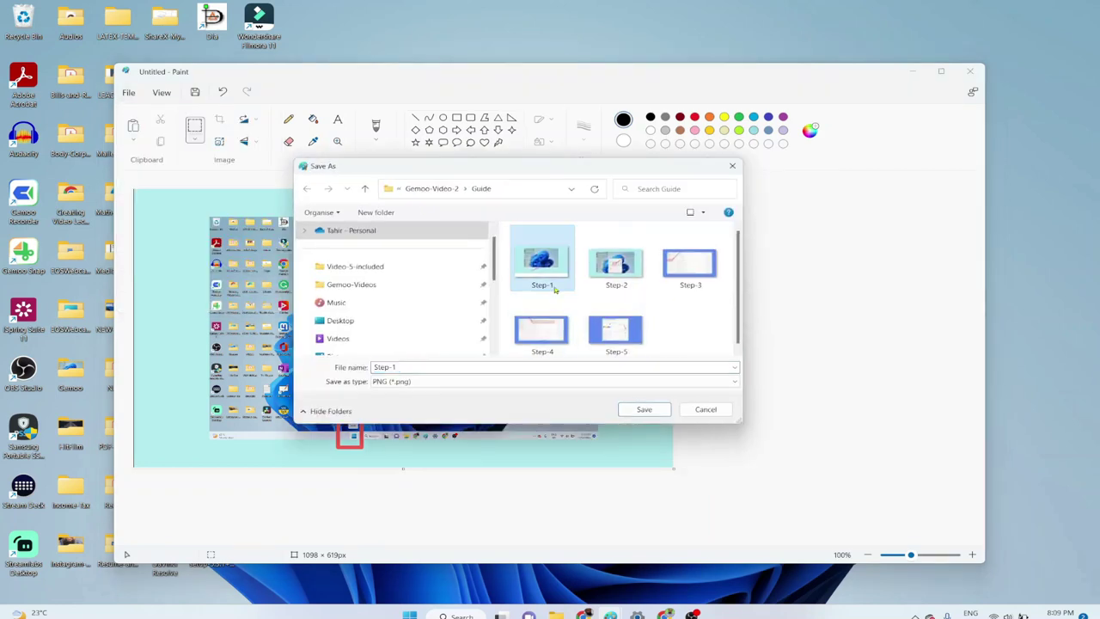
left_click(656, 410)
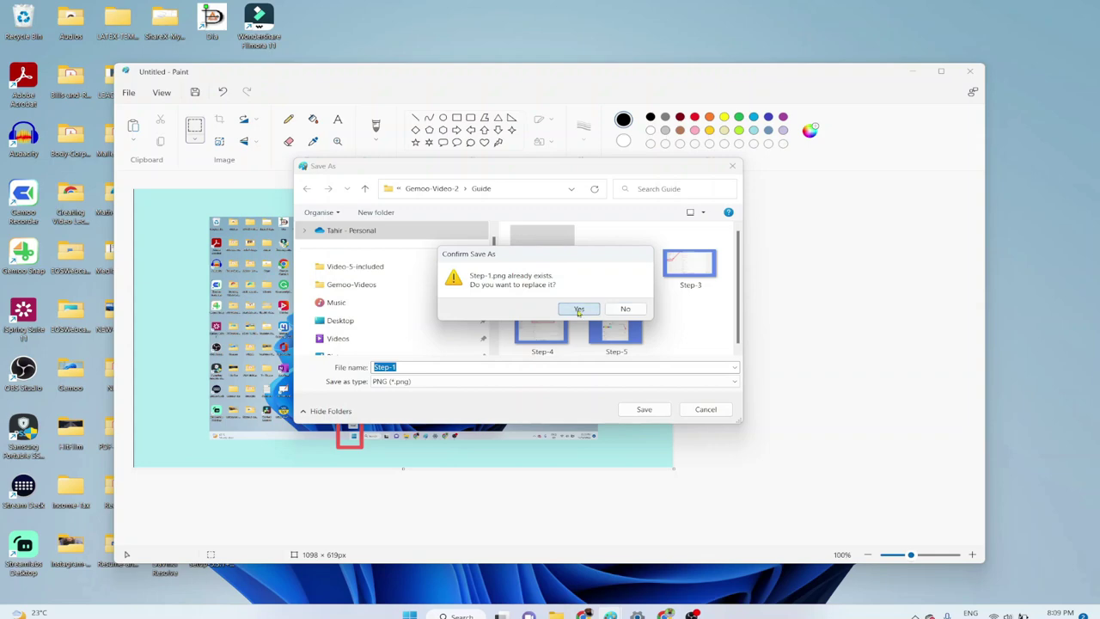
left_click(578, 309)
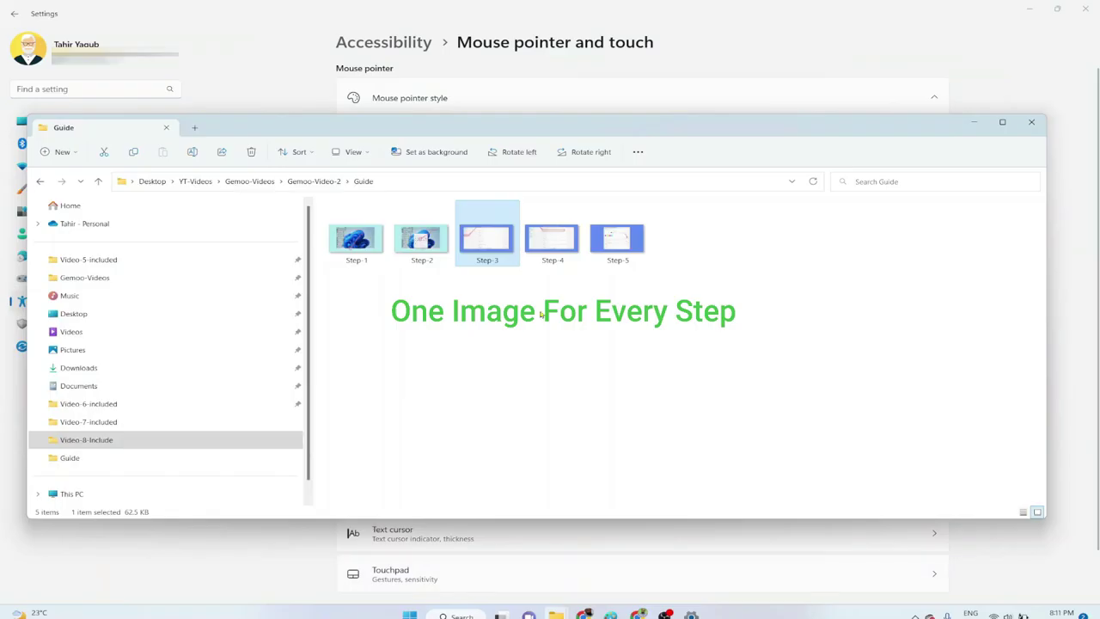
- Switch to Chrome, search Google for "sejda" and open the Sejda site's JPG to PDF converter
left_click(532, 320)
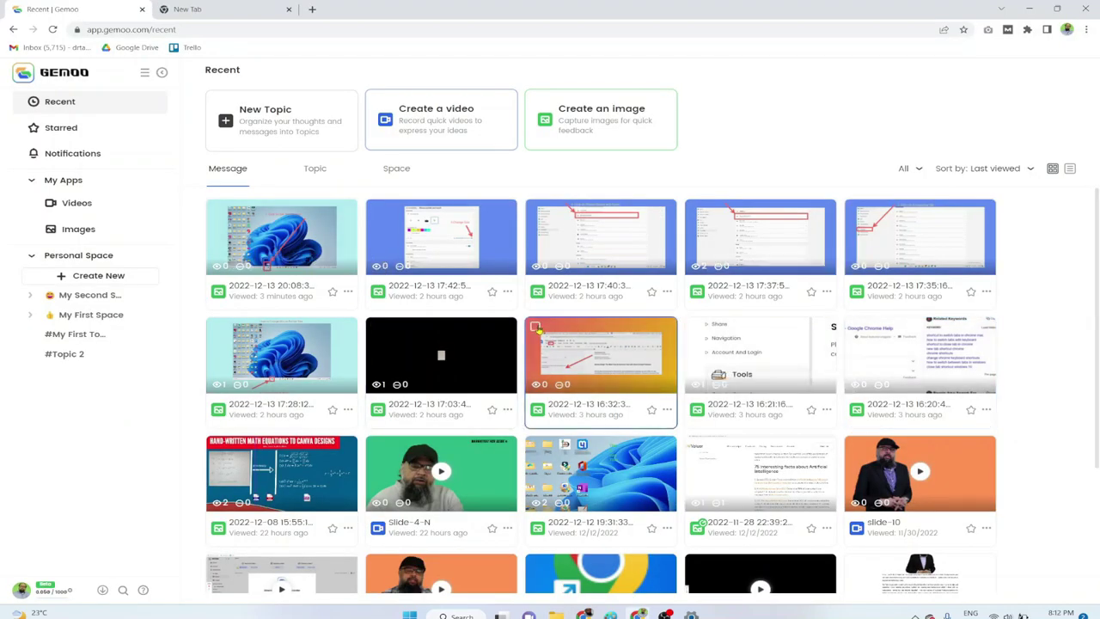
key("ctrl+Tab")
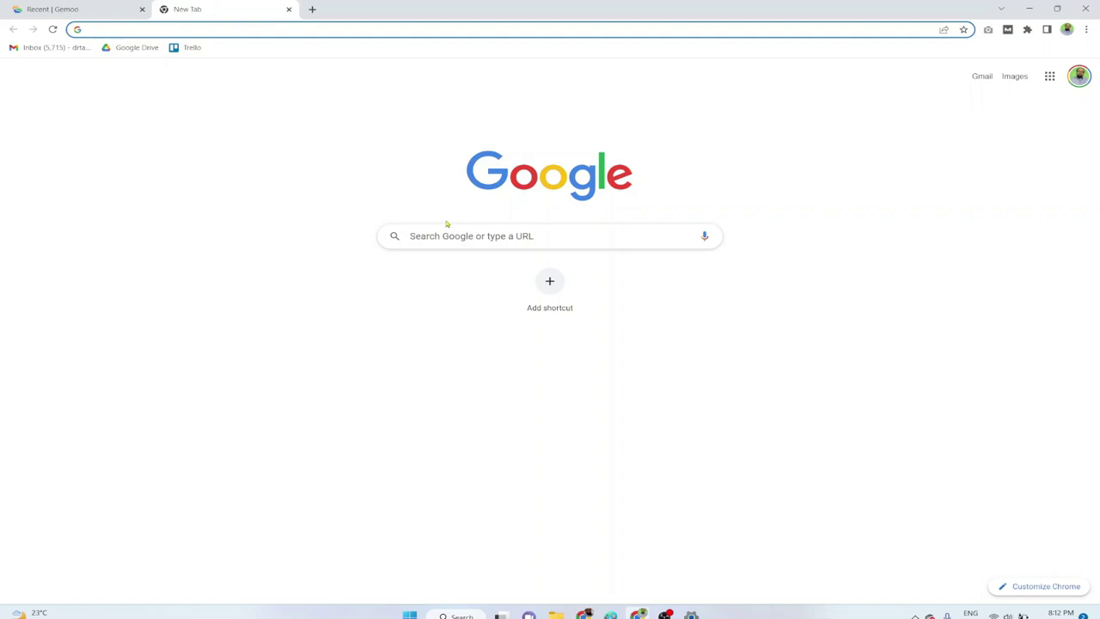
left_click(448, 234)
type("sejda")
key("Return")
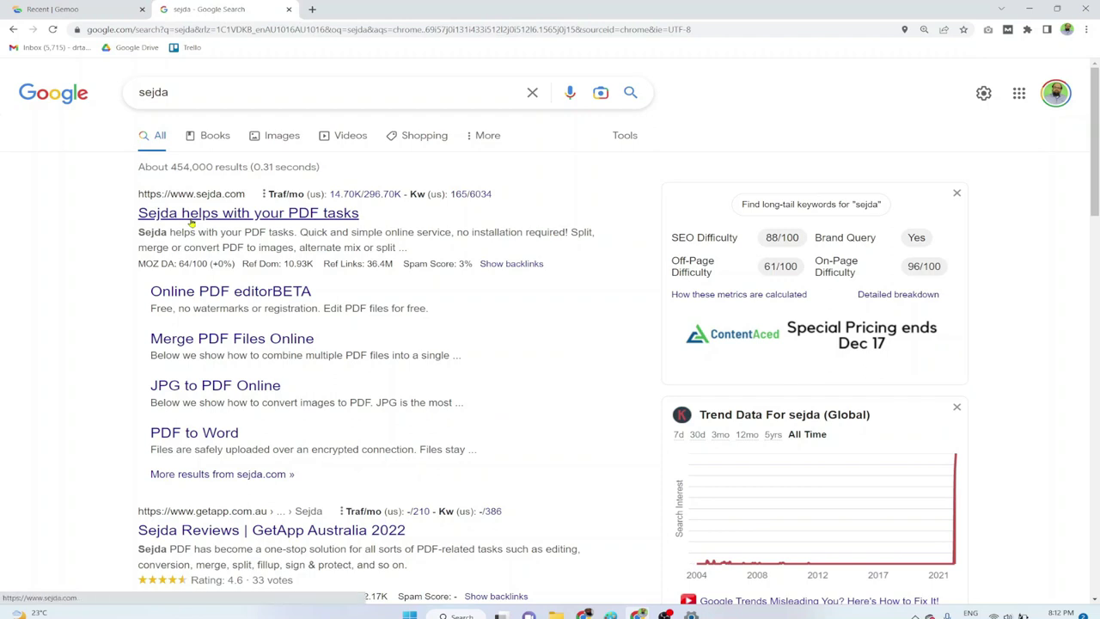
left_click(190, 217)
mouse_move(315, 77)
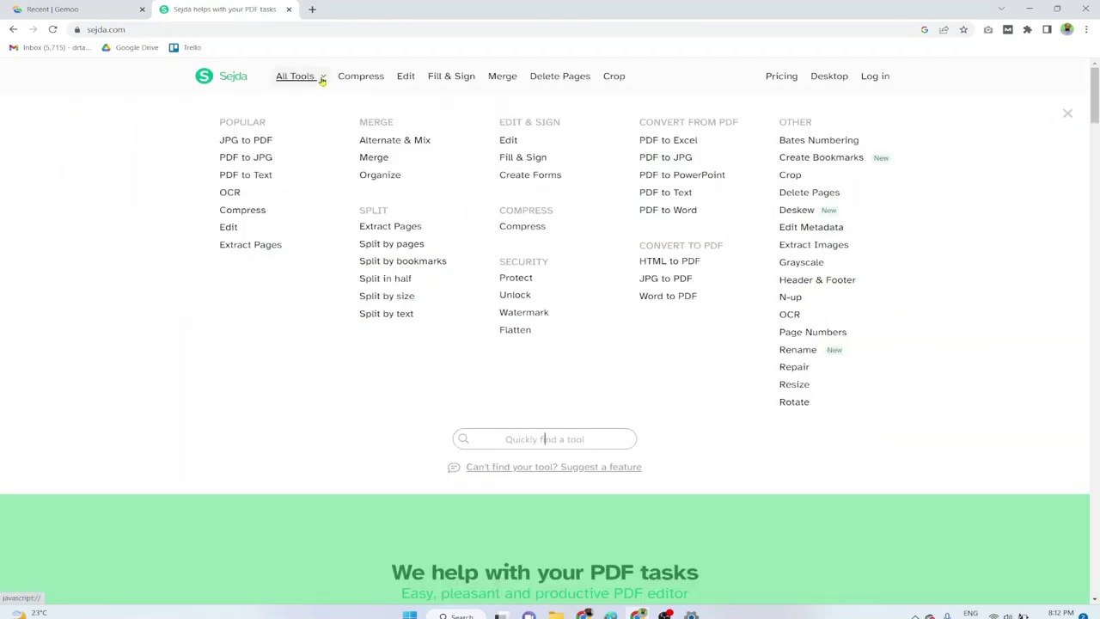
left_click(254, 144)
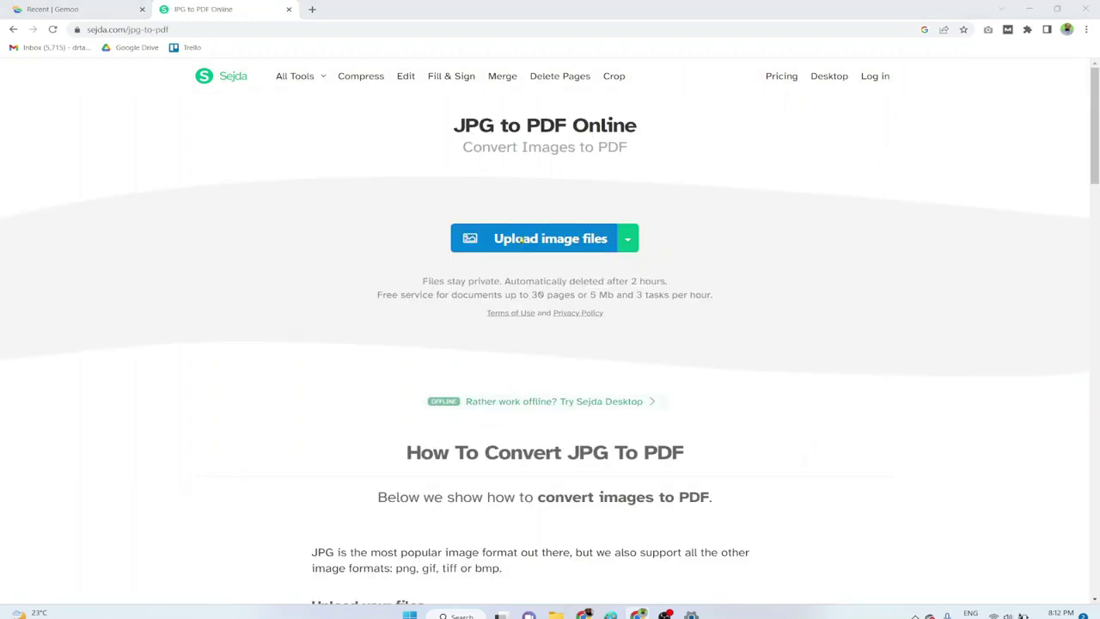
- Upload the images Step-1 to Step-5 from the Guide folder and move Step-1 to the front of the page order
left_click(531, 238)
left_click_drag(873, 197, 486, 173)
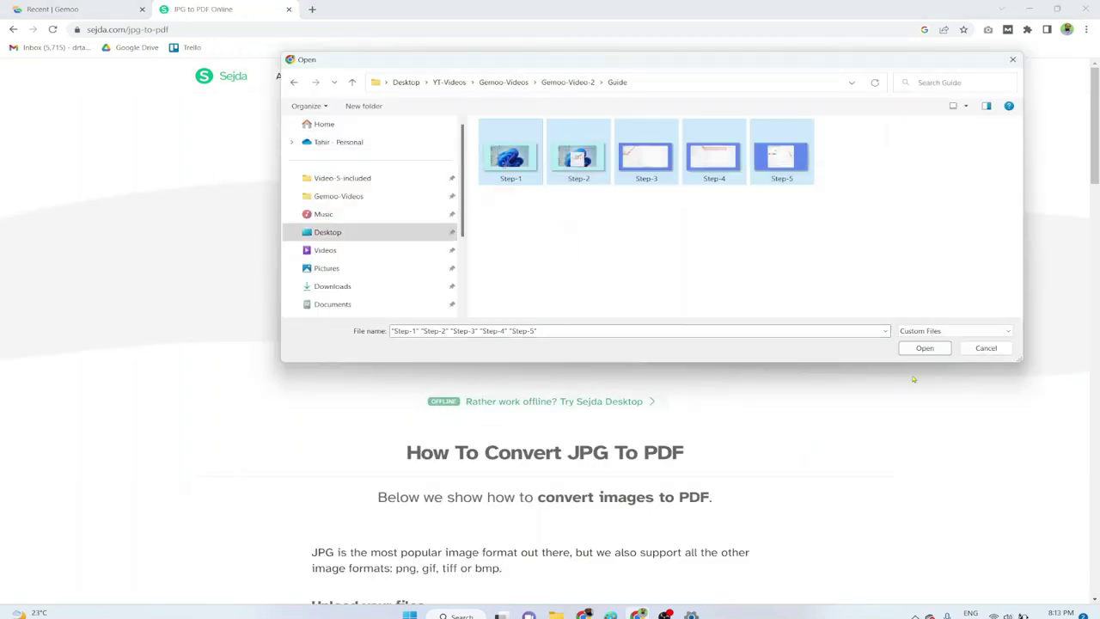
left_click(925, 348)
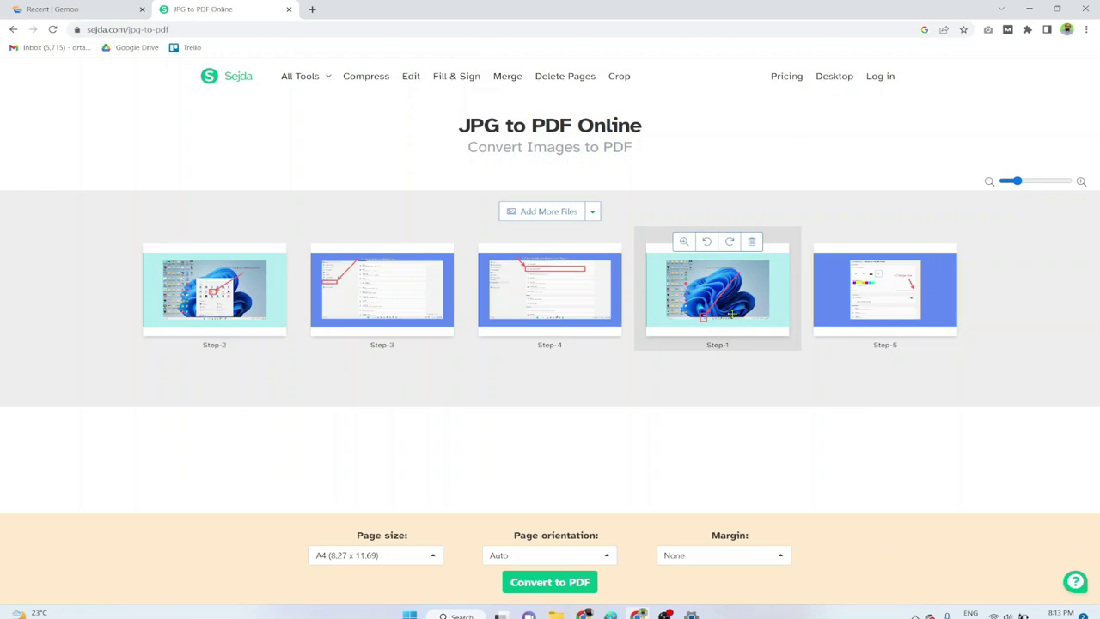
left_click_drag(732, 314, 186, 311)
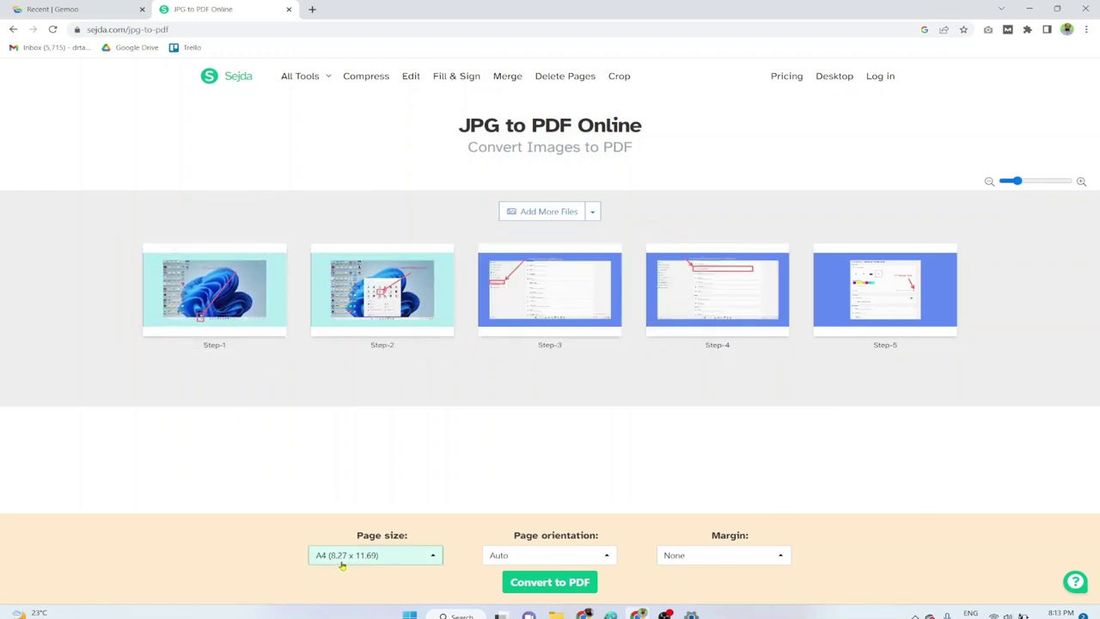
- Convert the five ordered images to a PDF and download it as PDF-Guide into the Guide folder of Gemoo-Video-2
left_click(547, 584)
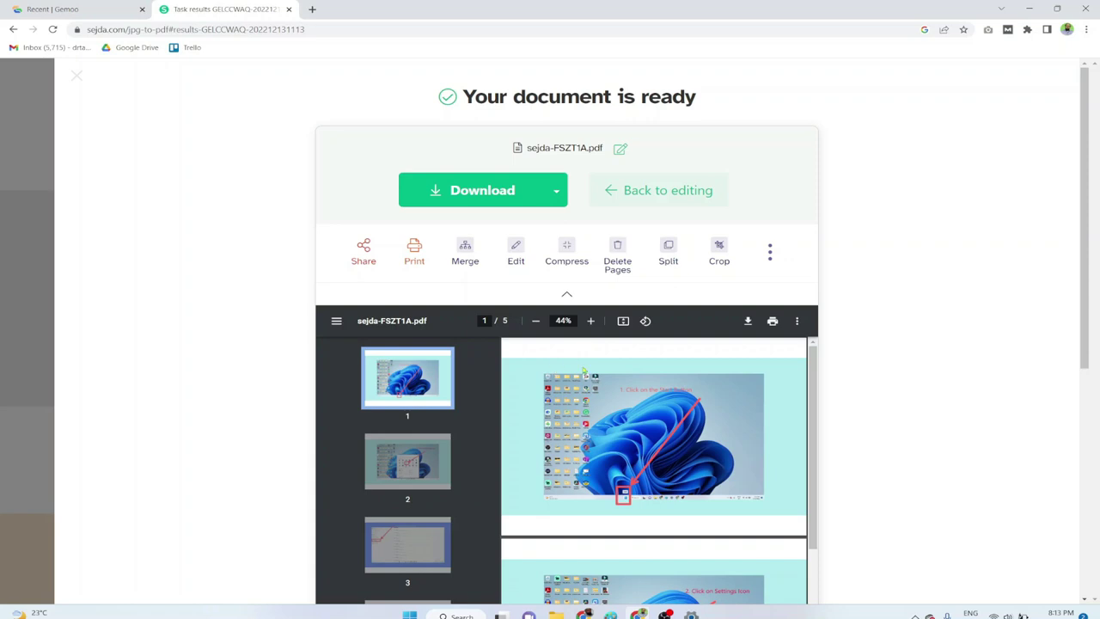
left_click(483, 193)
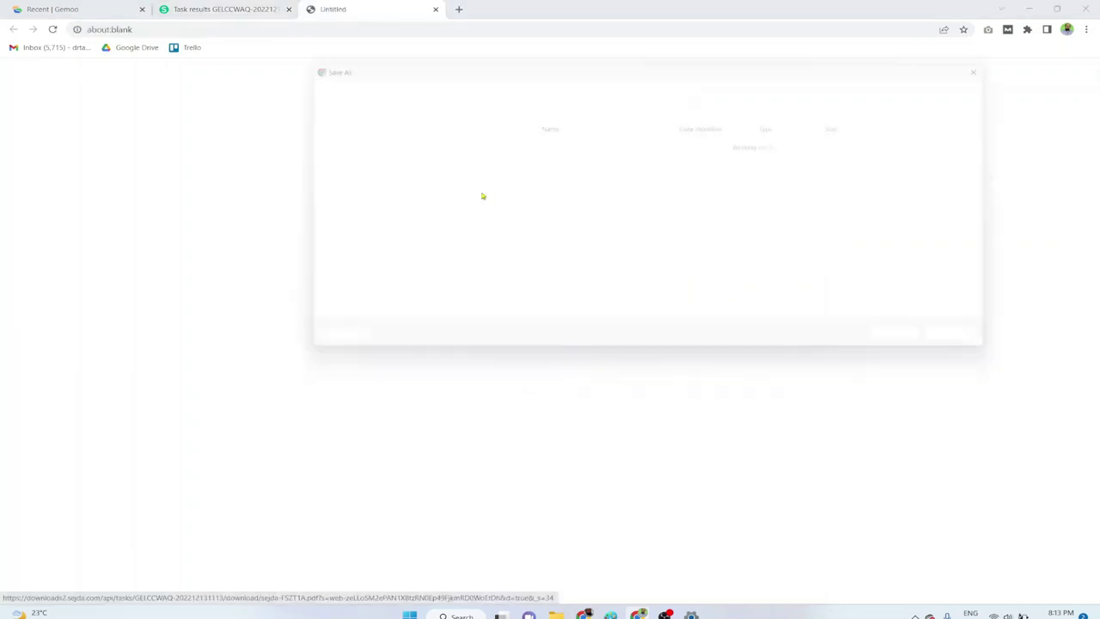
type("PDF-Guide")
left_click(543, 161)
double_click(542, 162)
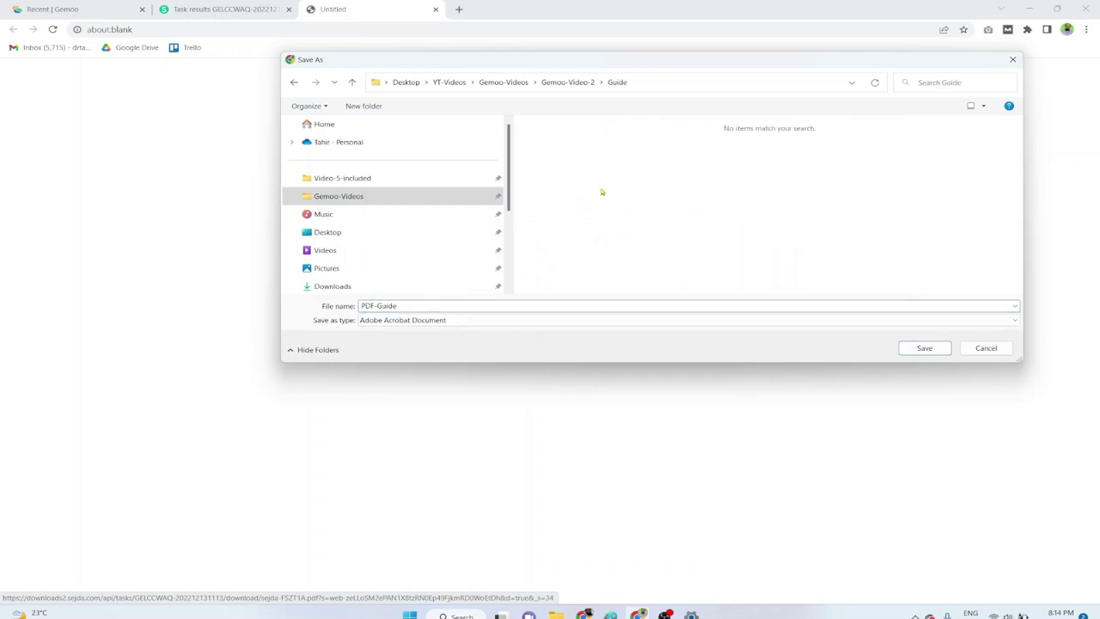
left_click(925, 348)
- Open the downloaded PDF-Guide.pdf and look through its pages
left_click(130, 588)
left_click(161, 513)
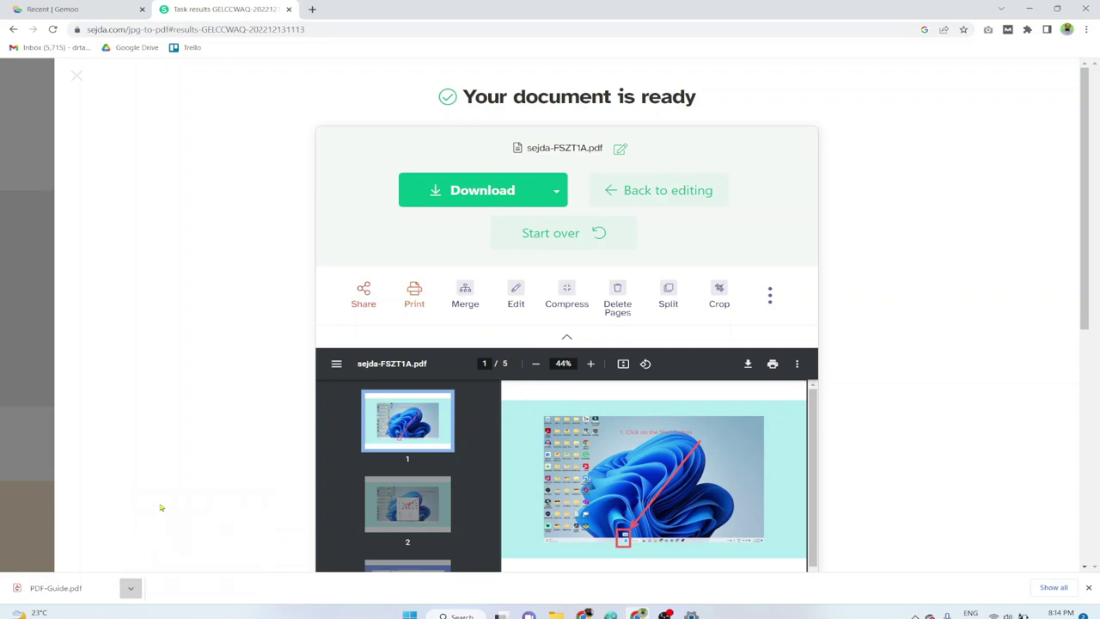
left_click_drag(1094, 123, 1075, 576)
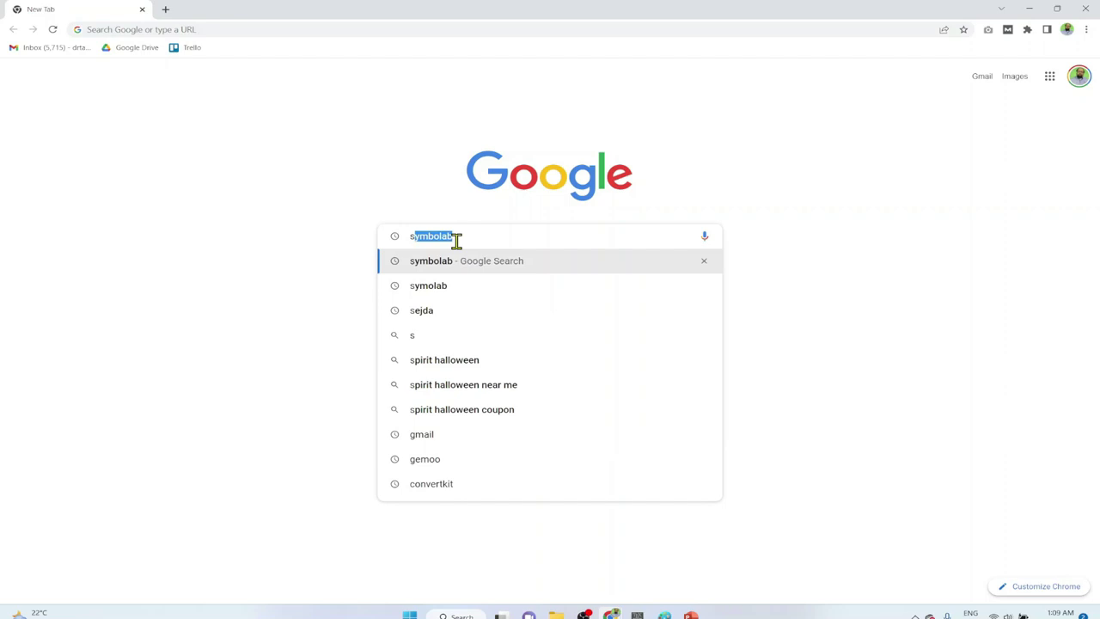
- Search Google for "symbolab" and open the Symbolab Math Solver site
type("ymbolab")
key("Return")
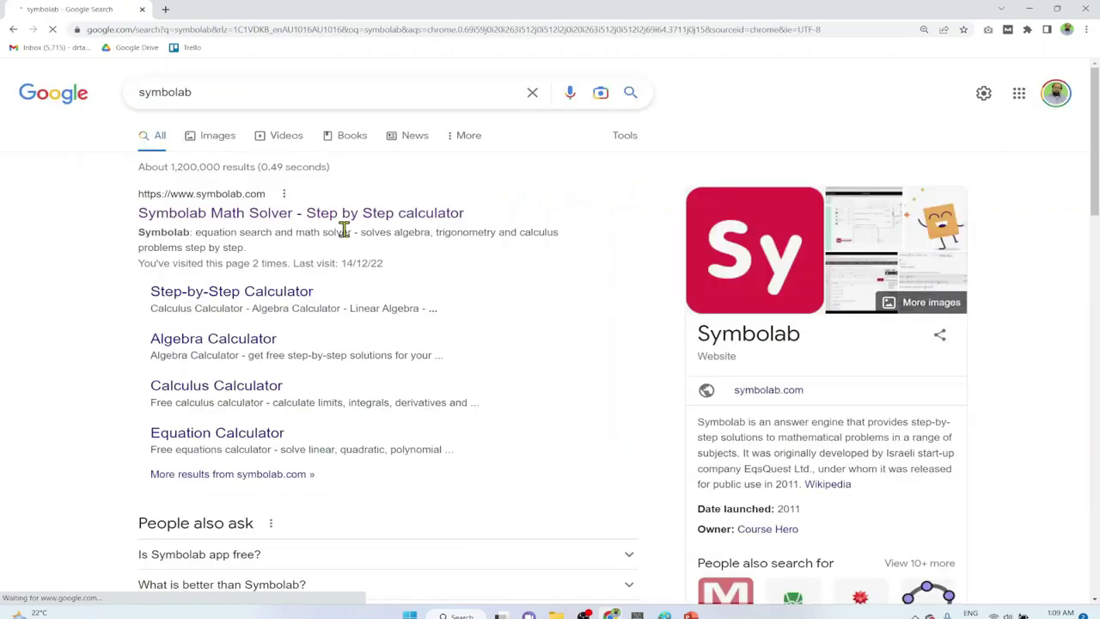
left_click(199, 215)
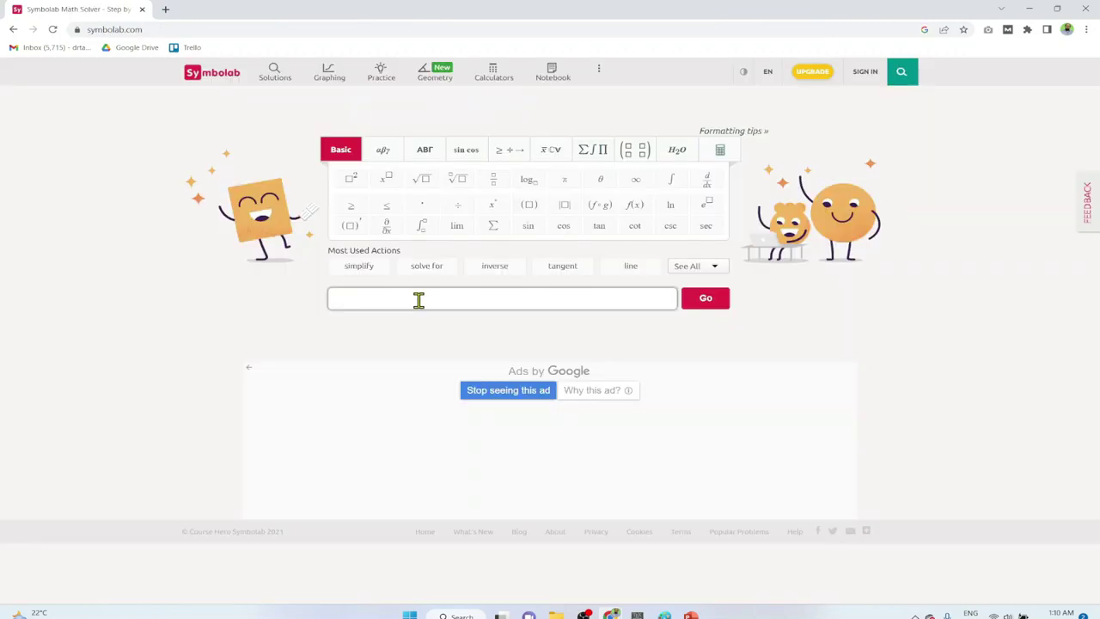
- Solve the equation x^2-x-6=9 in Symbolab and expand the steps under "Solve with the quadratic formula"
left_click(419, 299)
type("x^2-x")
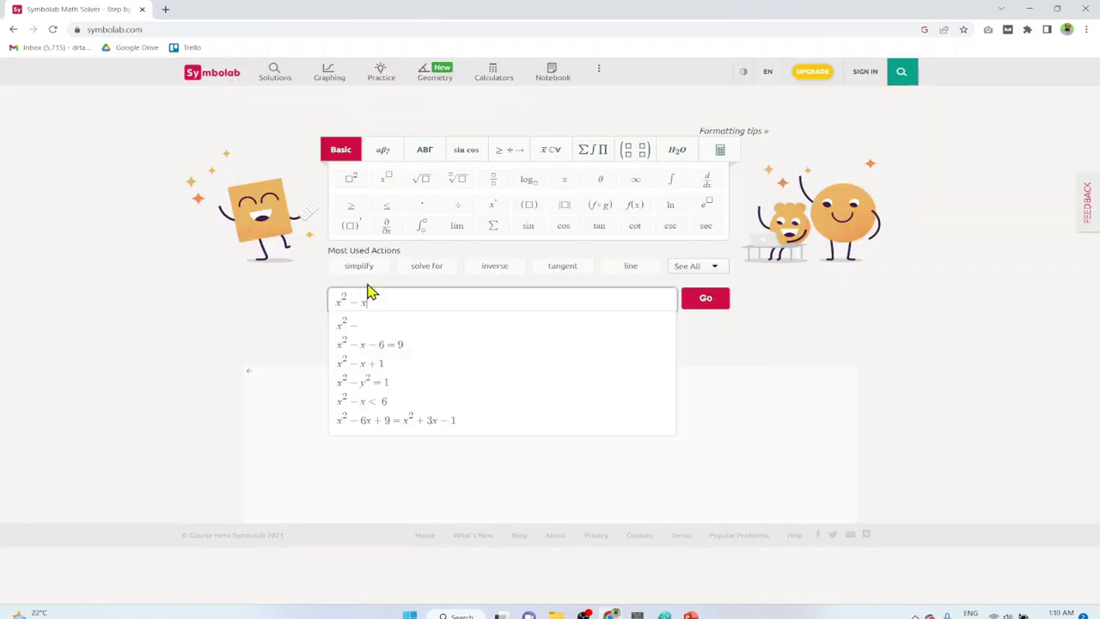
type("-6=")
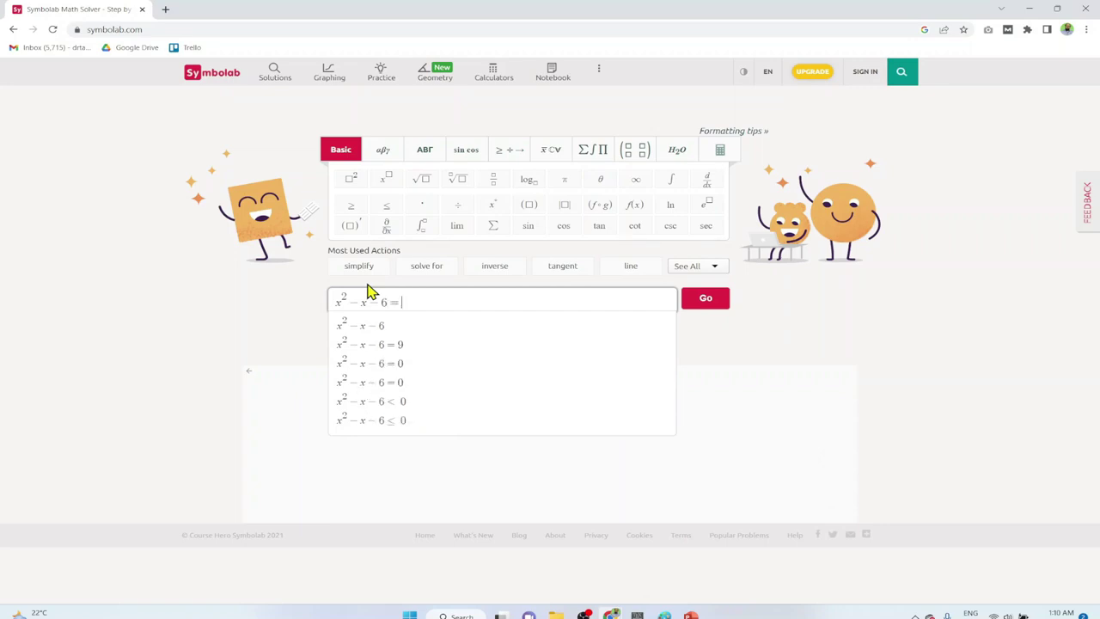
type("9")
left_click(706, 303)
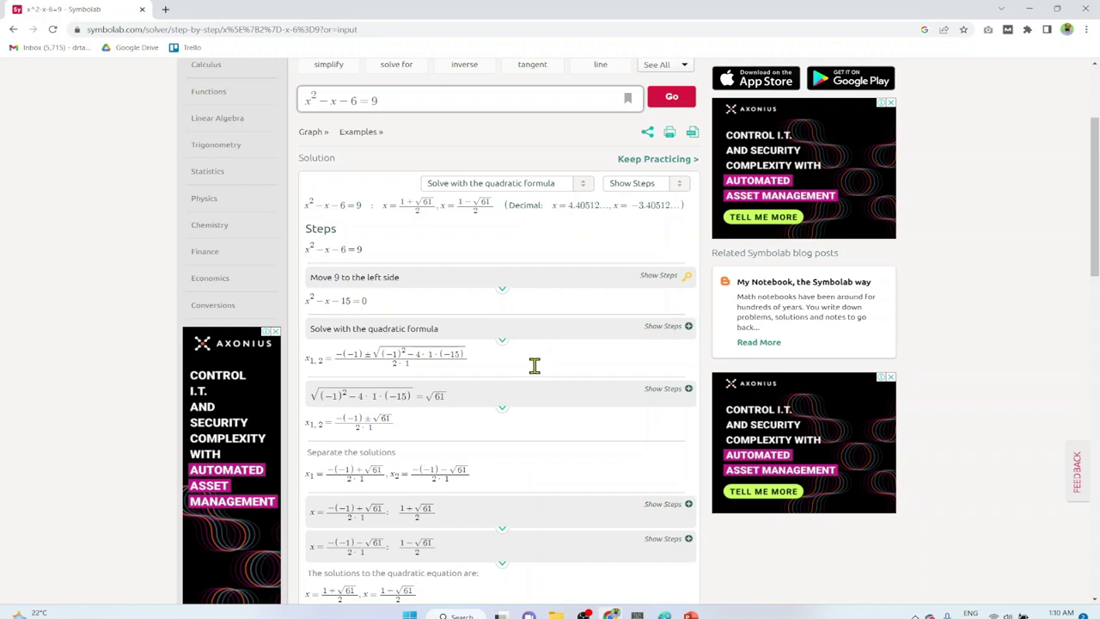
left_click(674, 333)
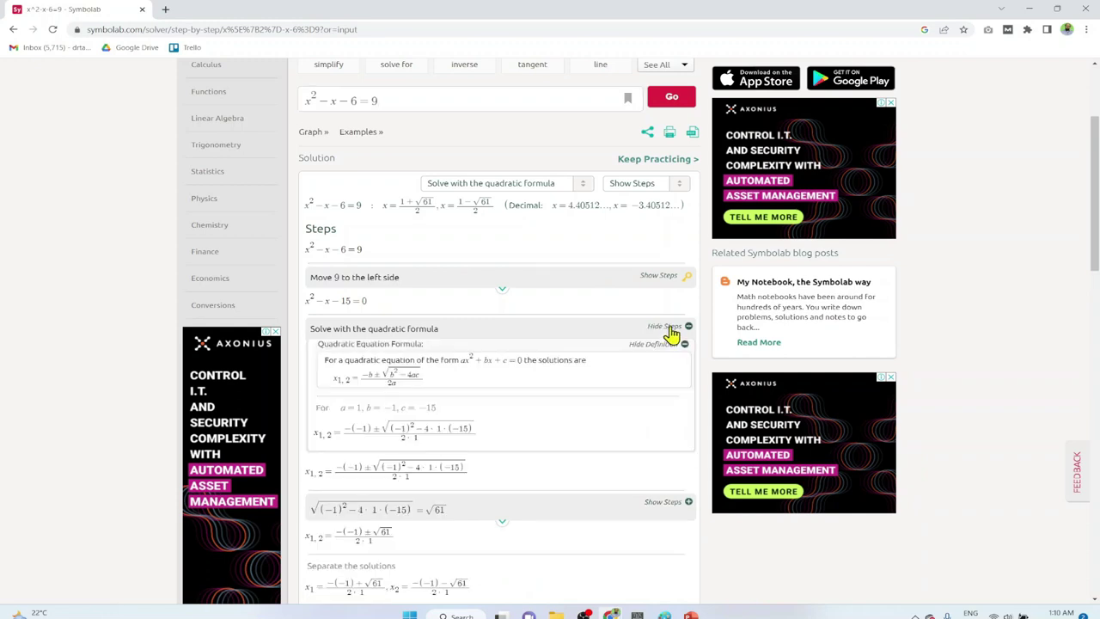
- Capture the solution area from "Solve with the quadratic formula" downward, about 804x783, with Gemoo Snap's Screenshot & Beautify
scroll(529, 297, "down", 1)
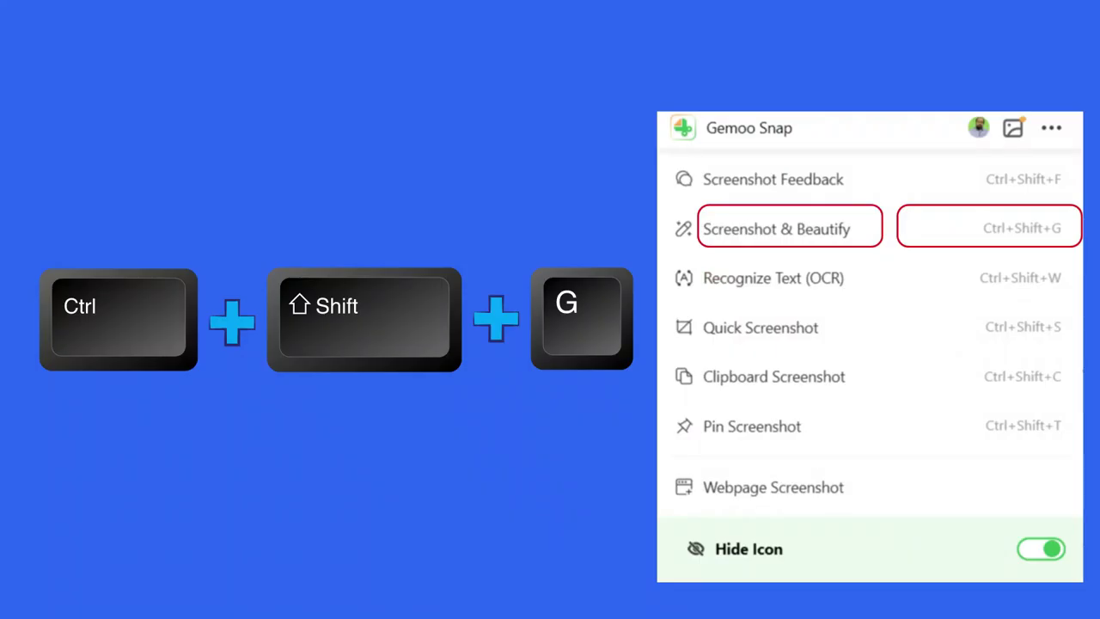
left_click_drag(303, 234, 698, 591)
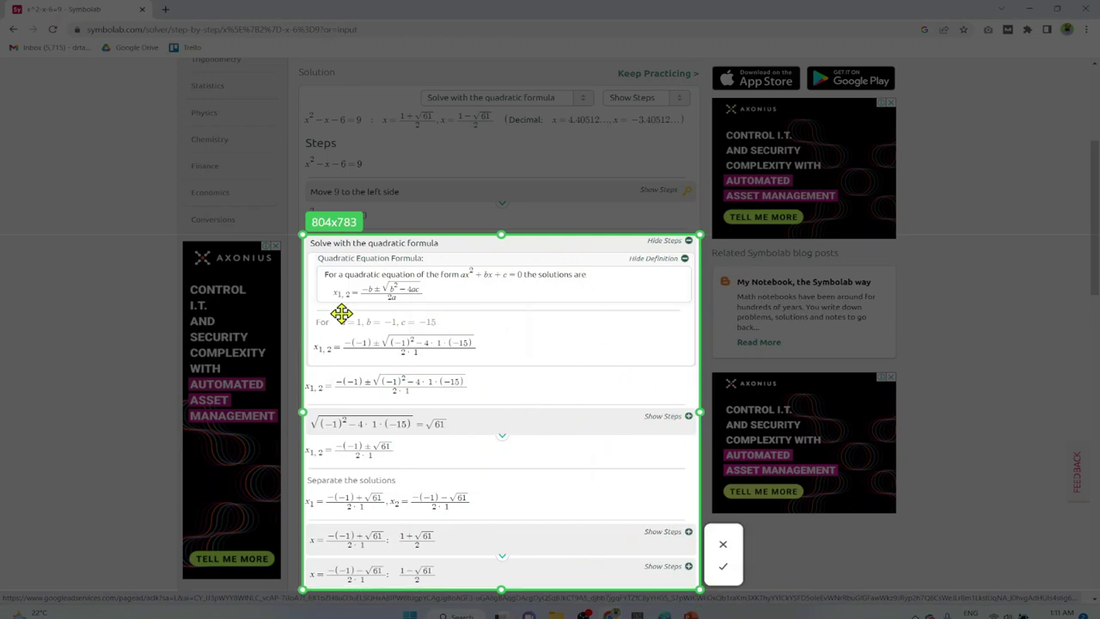
left_click(723, 568)
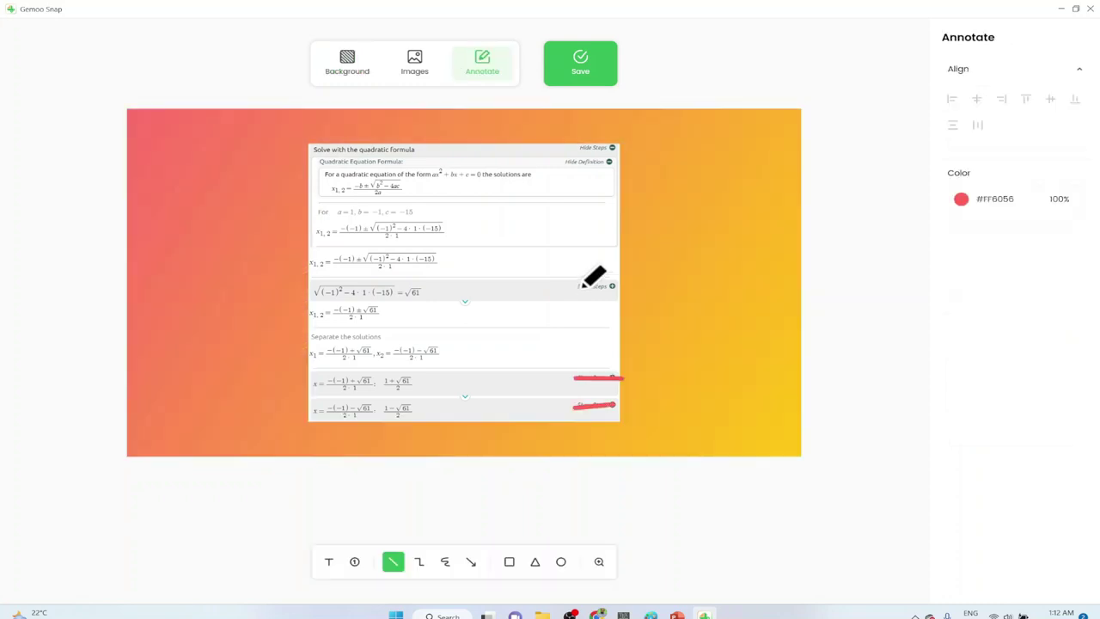
- Strike out the Show Steps and Hide labels with red lines and frame the words "quadratic formula" in a rectangle
left_click_drag(577, 290, 622, 284)
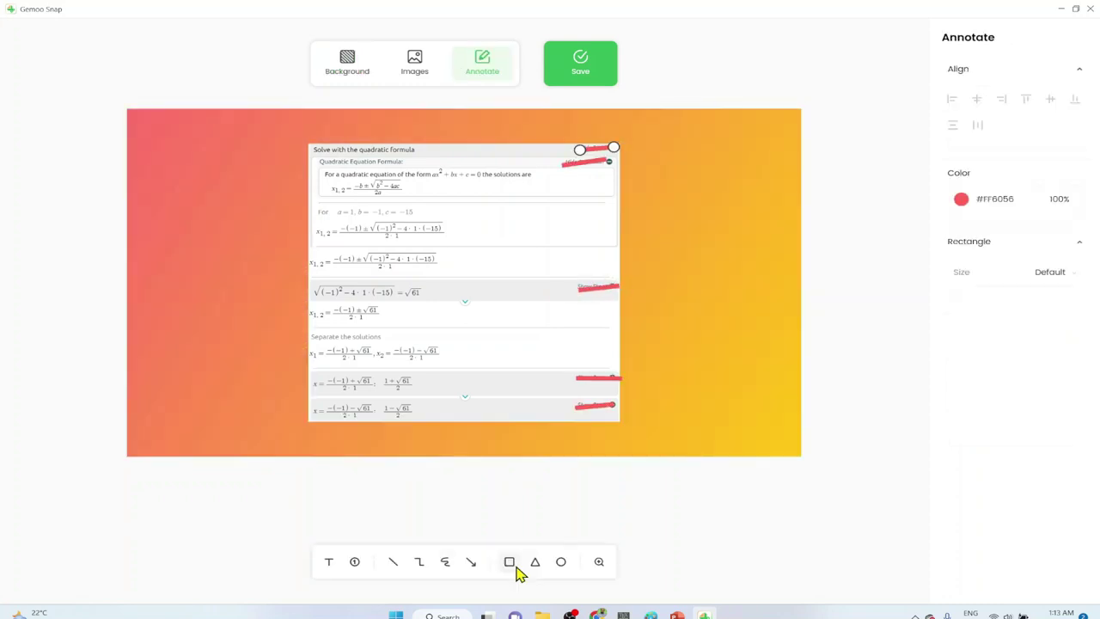
left_click(509, 561)
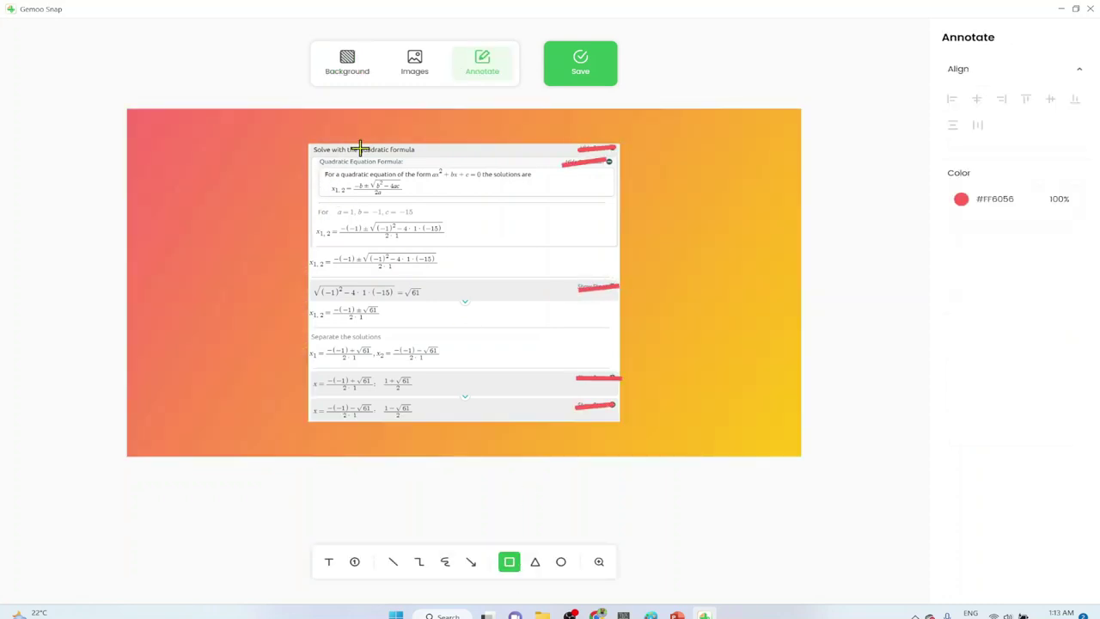
left_click_drag(355, 142, 432, 156)
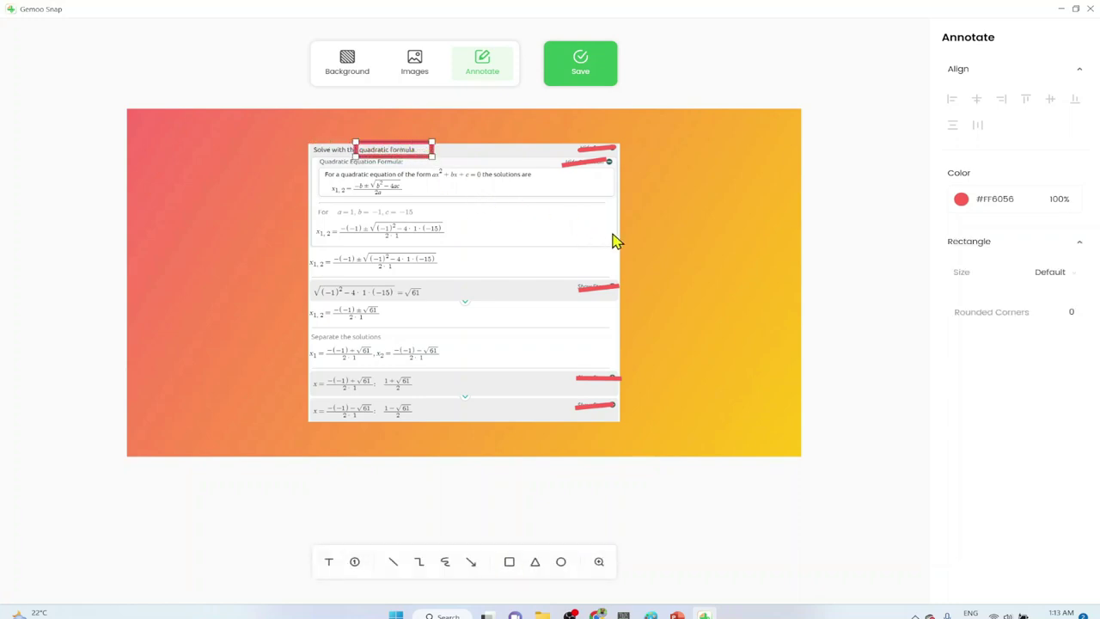
- Save the annotated screenshot, view its image link, and open private sharing ready for a recipient's email address
left_click(582, 67)
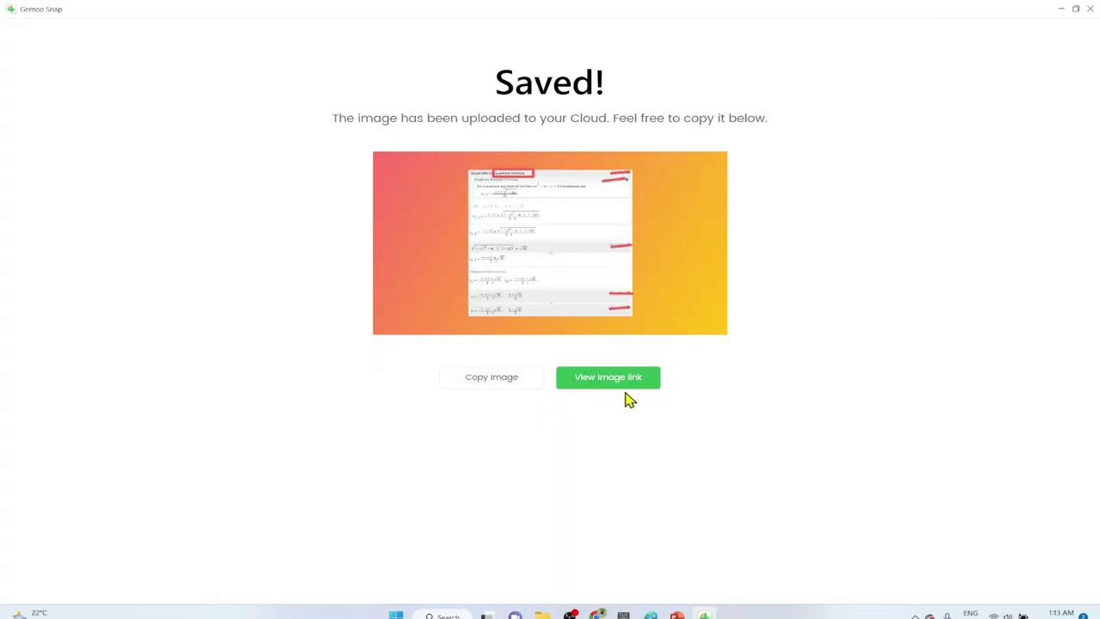
left_click(620, 386)
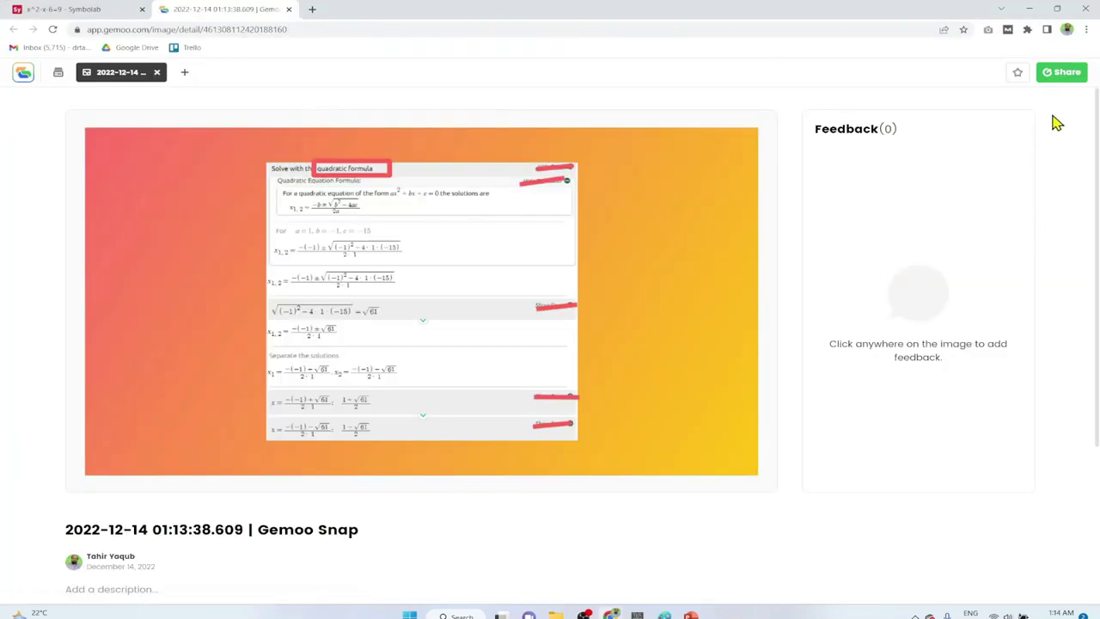
left_click(1071, 76)
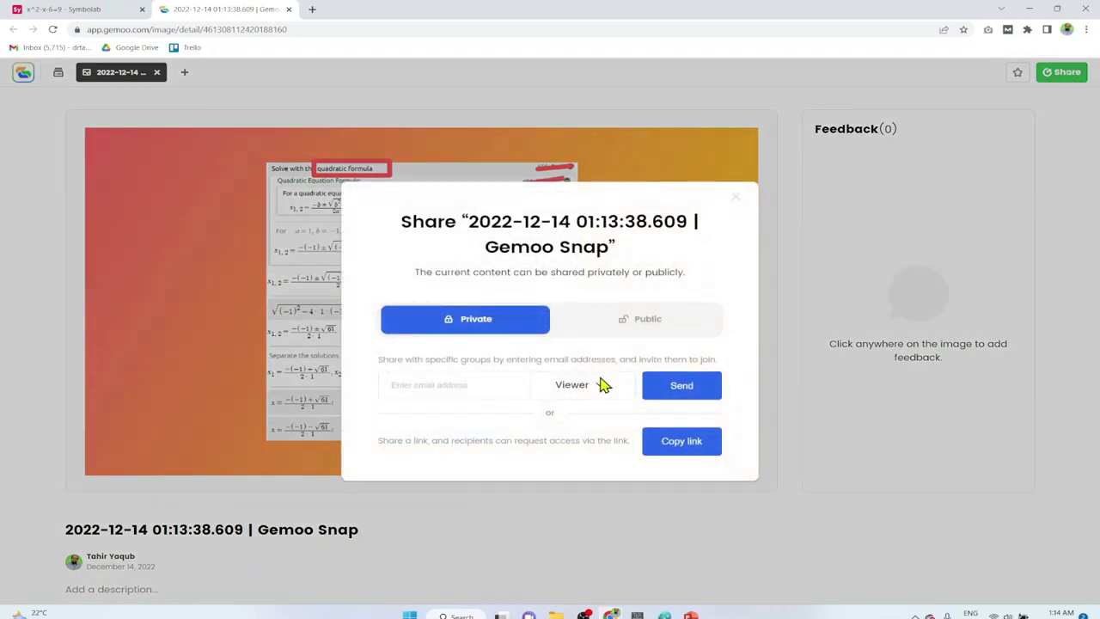
left_click(430, 386)
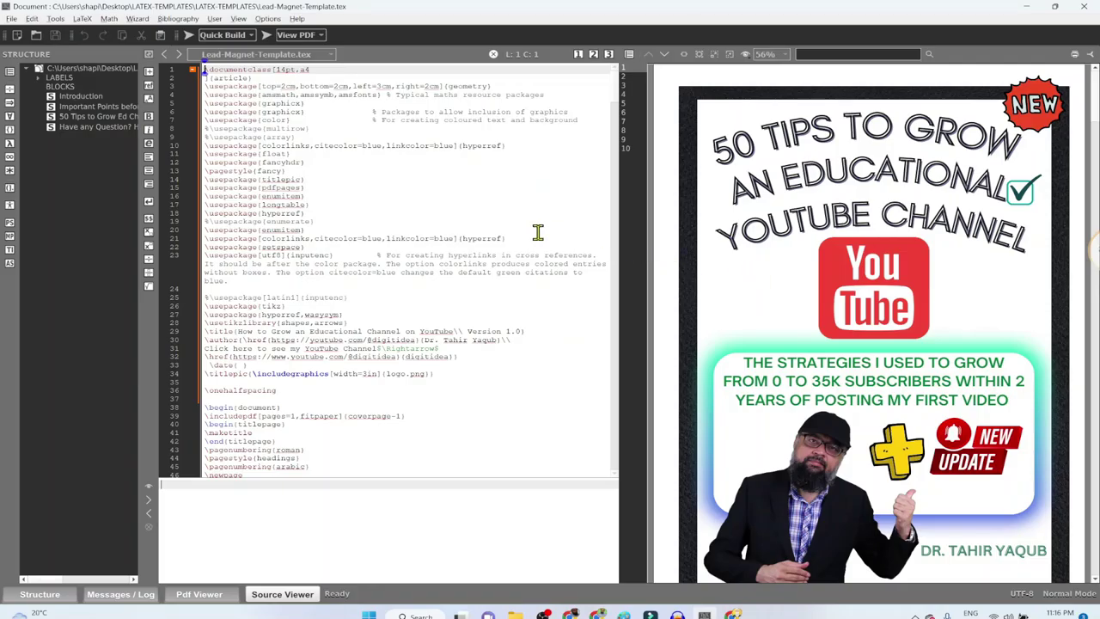
- Delete the backslash before usepackage{graphicx} on line 5 of Lead-Magnet-Template.tex and compile the document
left_click(208, 103)
key("BackSpace")
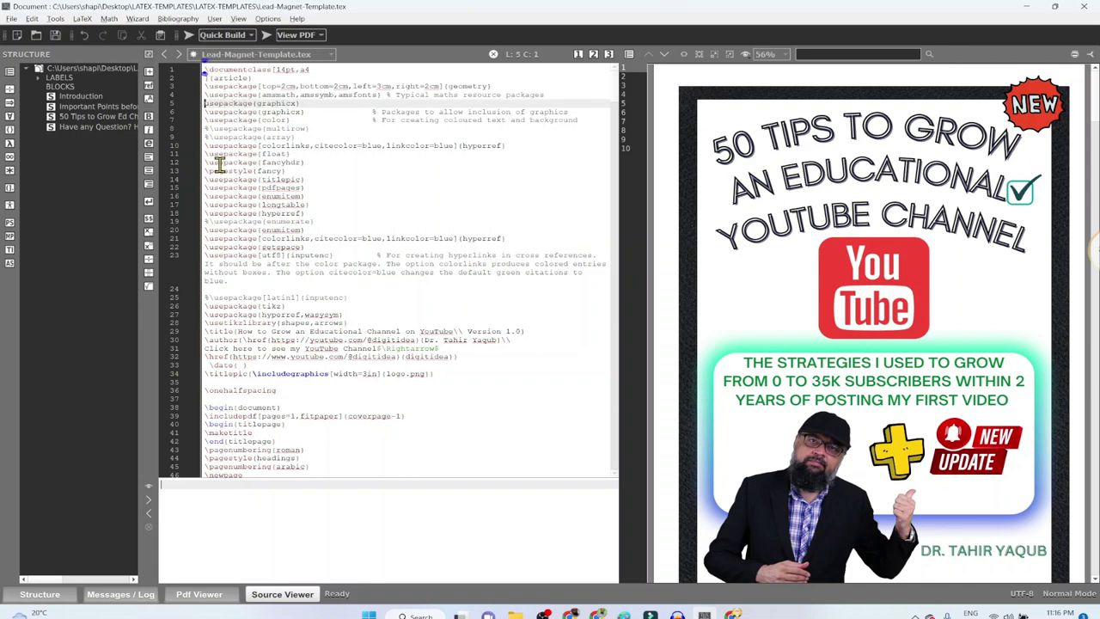
left_click(189, 34)
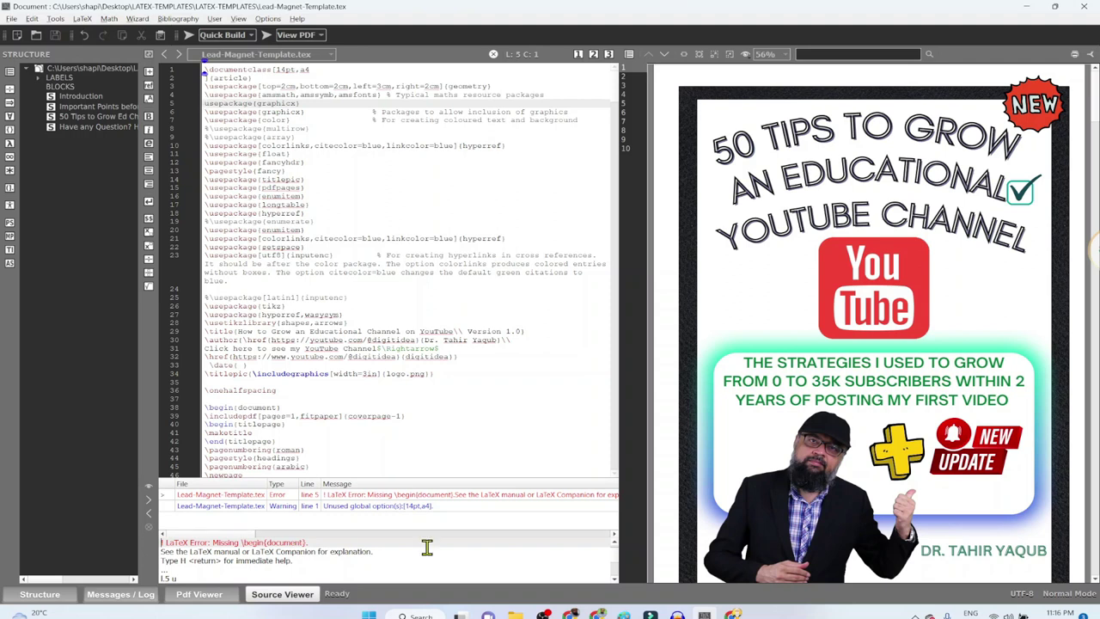
- Capture the LaTeX code with its line numbers and error messages, about 944x1155, and save the screenshot to the Gemoo cloud
key("Print")
left_click_drag(203, 62, 620, 585)
left_click_drag(203, 326, 155, 328)
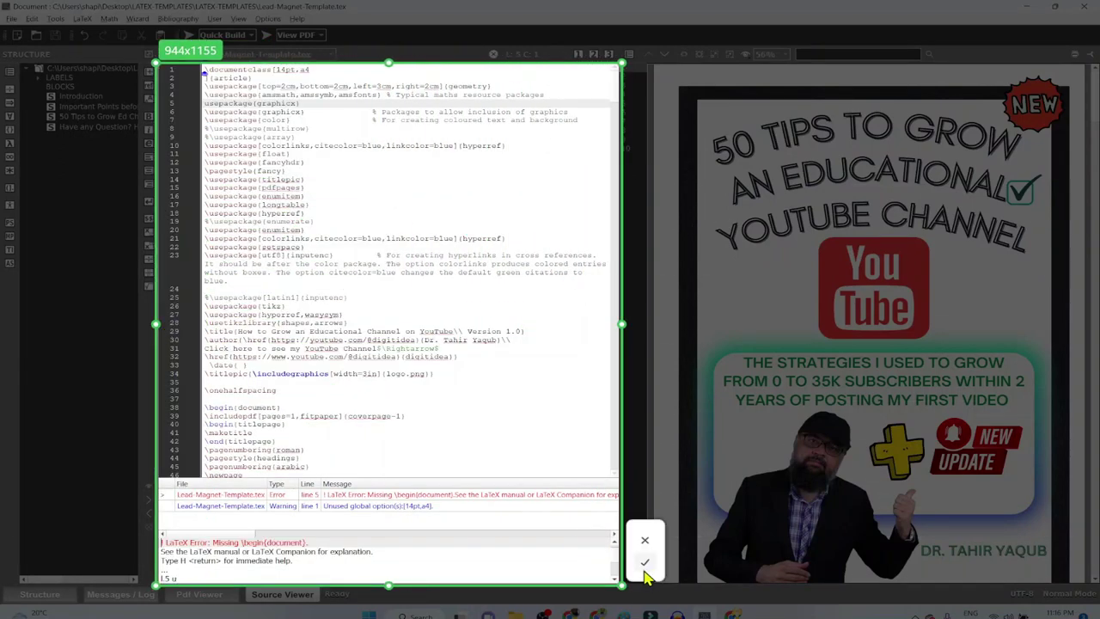
left_click(647, 567)
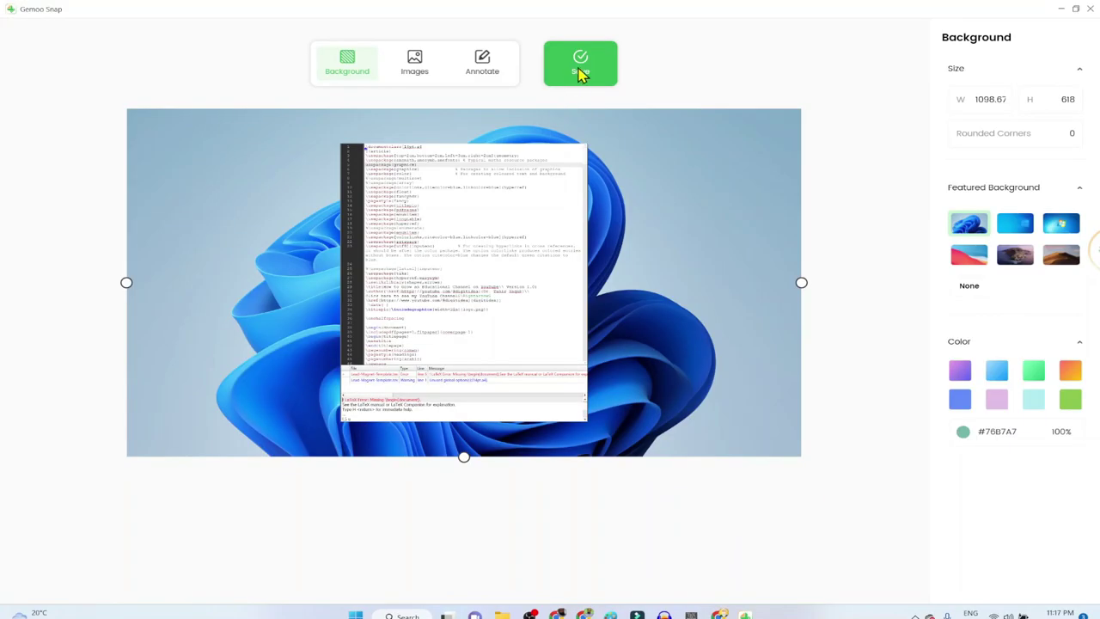
left_click(581, 70)
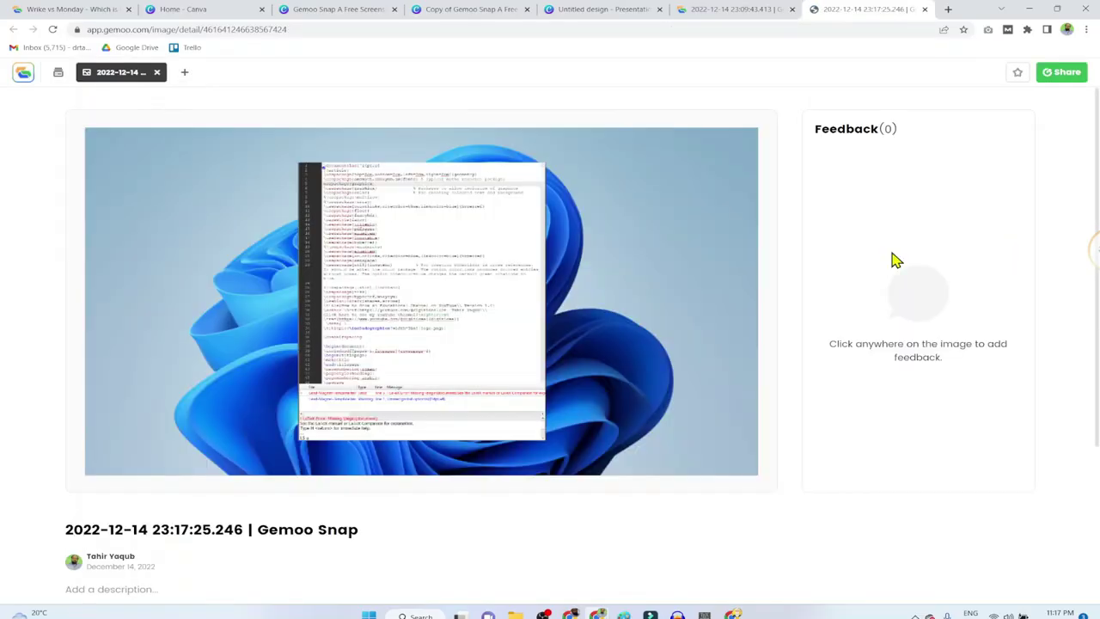
- Share the LaTeX screenshot privately with the recipient's email address, granting the Commenter role
left_click(1070, 77)
left_click(600, 391)
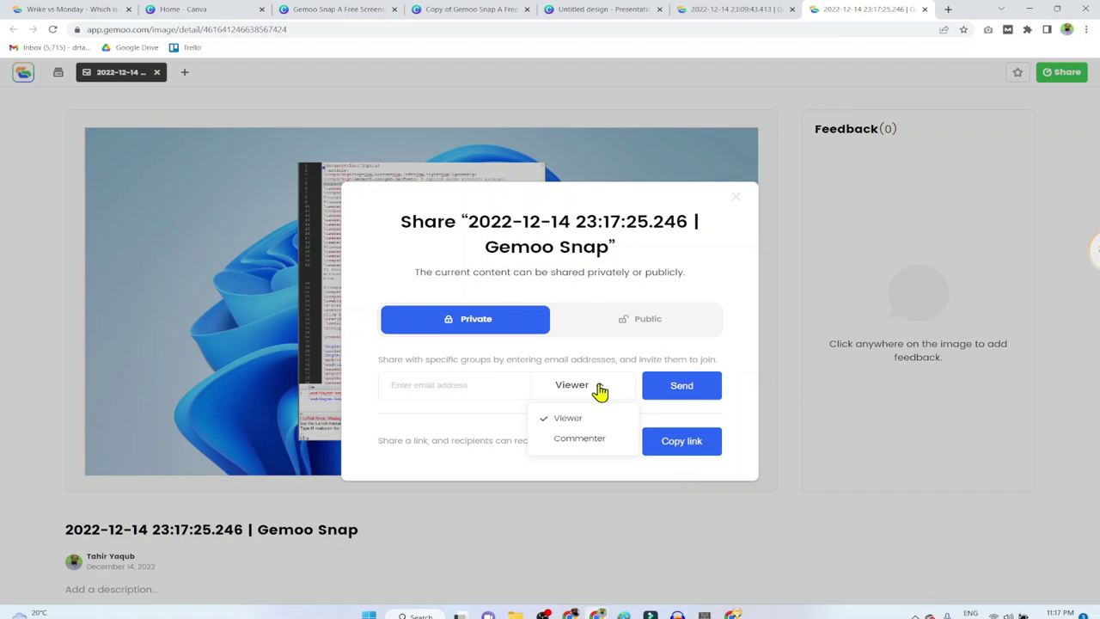
left_click(592, 447)
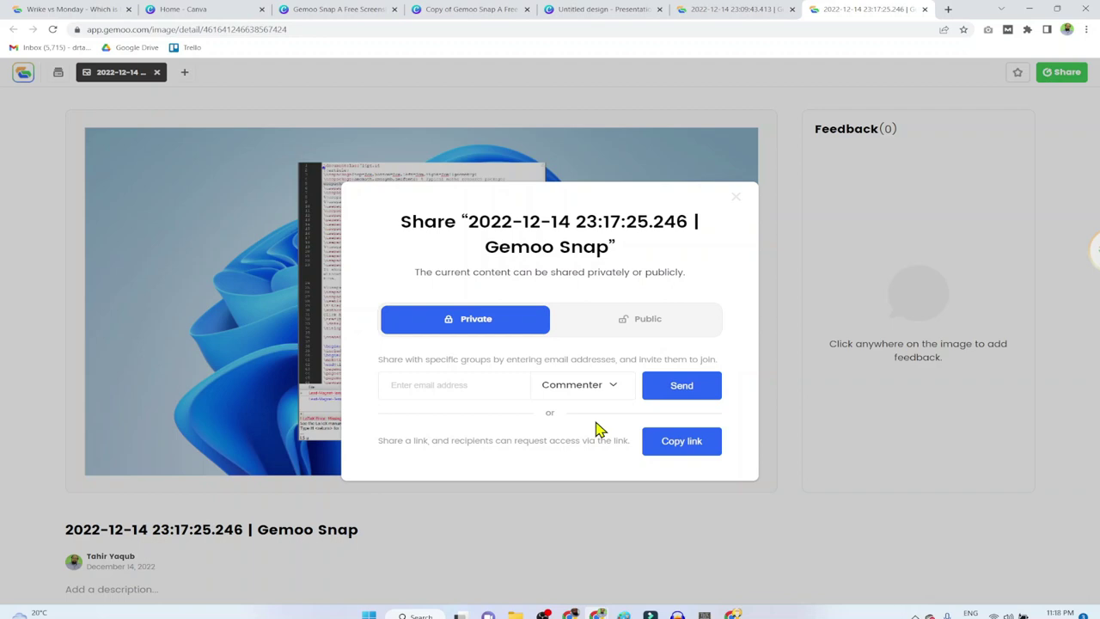
left_click(472, 387)
key("ctrl+v")
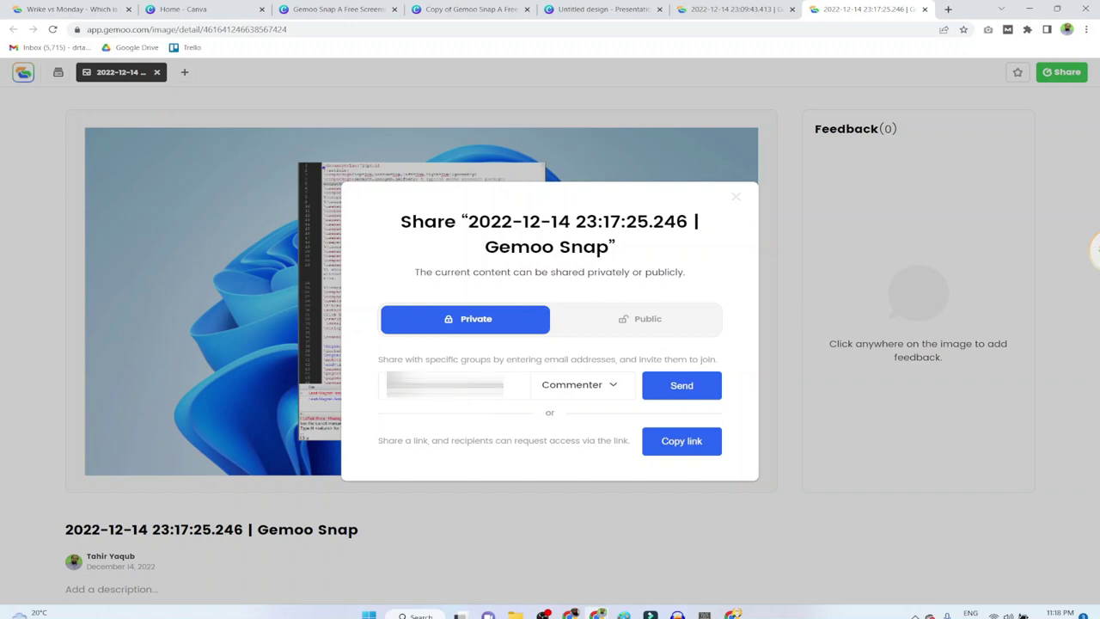
left_click(687, 386)
- Switch to the recipient's Gmail inbox, open the Gemoo Team sharing email, and follow it to the shared screenshot
key("alt+Tab")
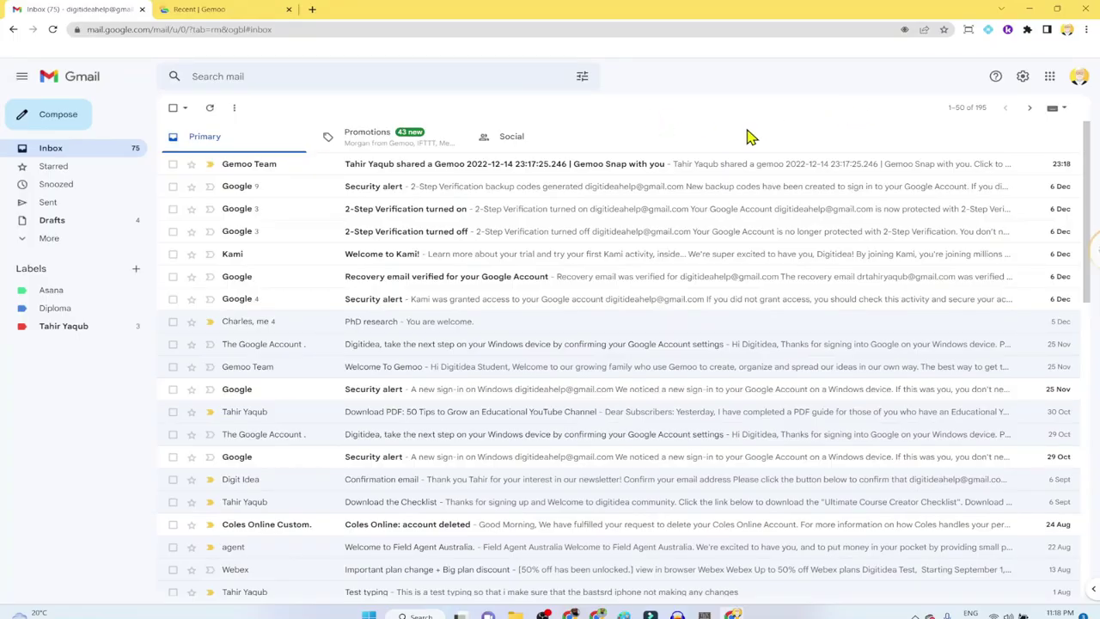
left_click(588, 175)
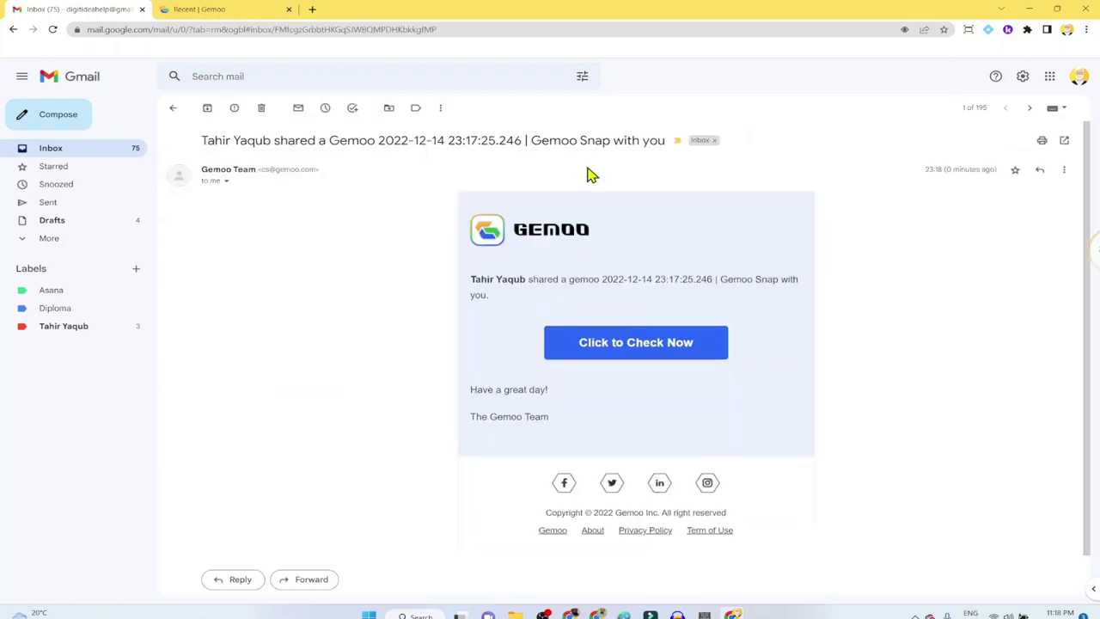
left_click(611, 349)
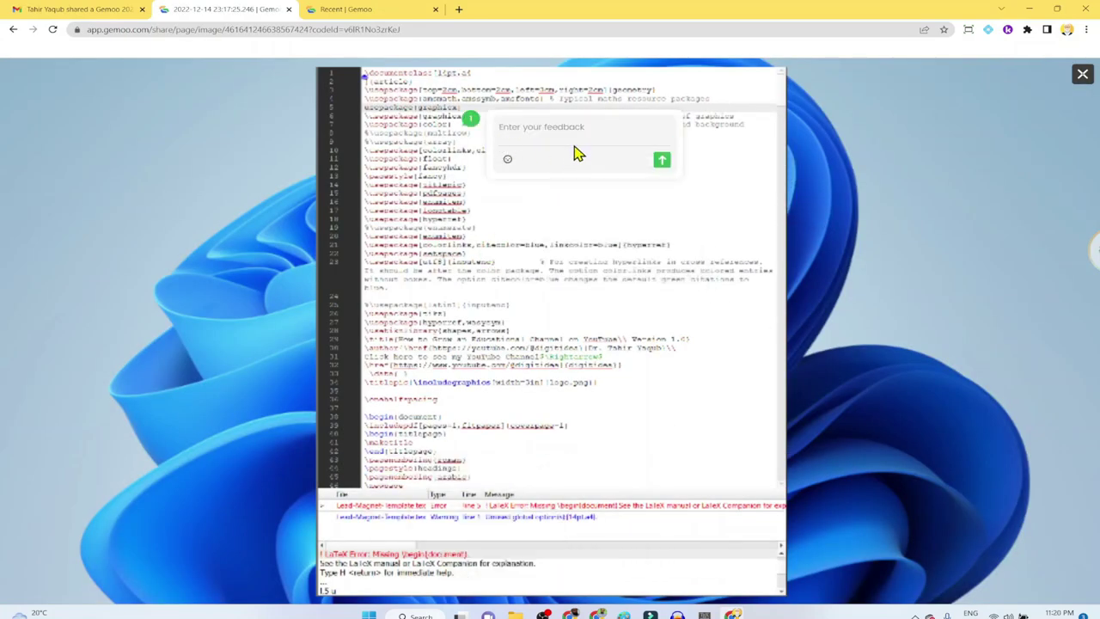
- Submit the feedback "Please do this" at line 5 of the shared code screenshot, exit full view, and display Feedback 1
type("Please do this")
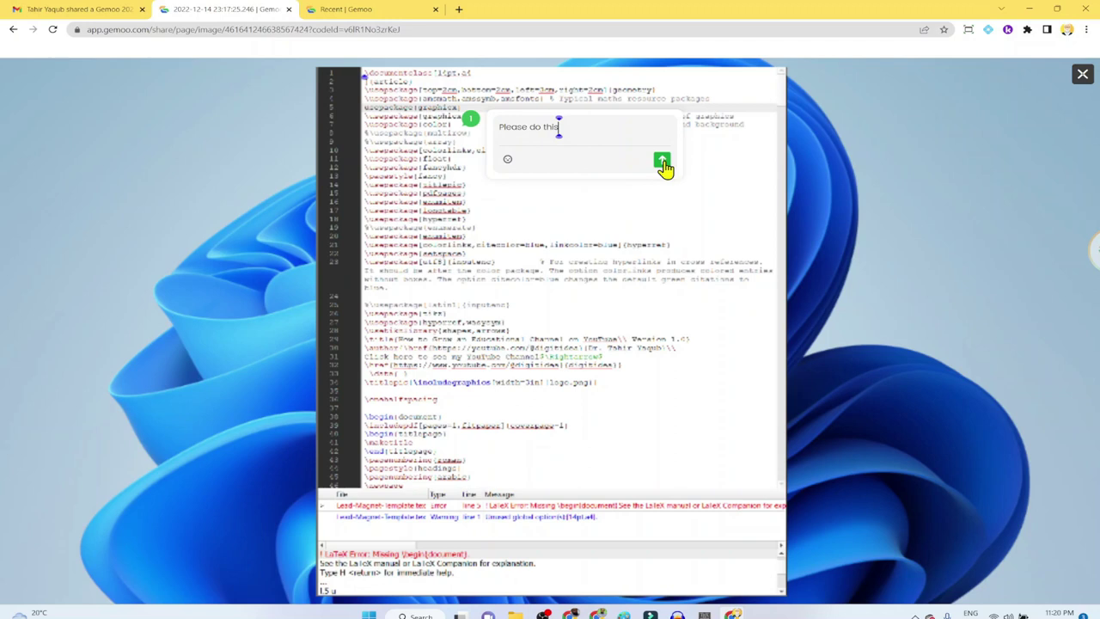
left_click(664, 166)
left_click(1083, 74)
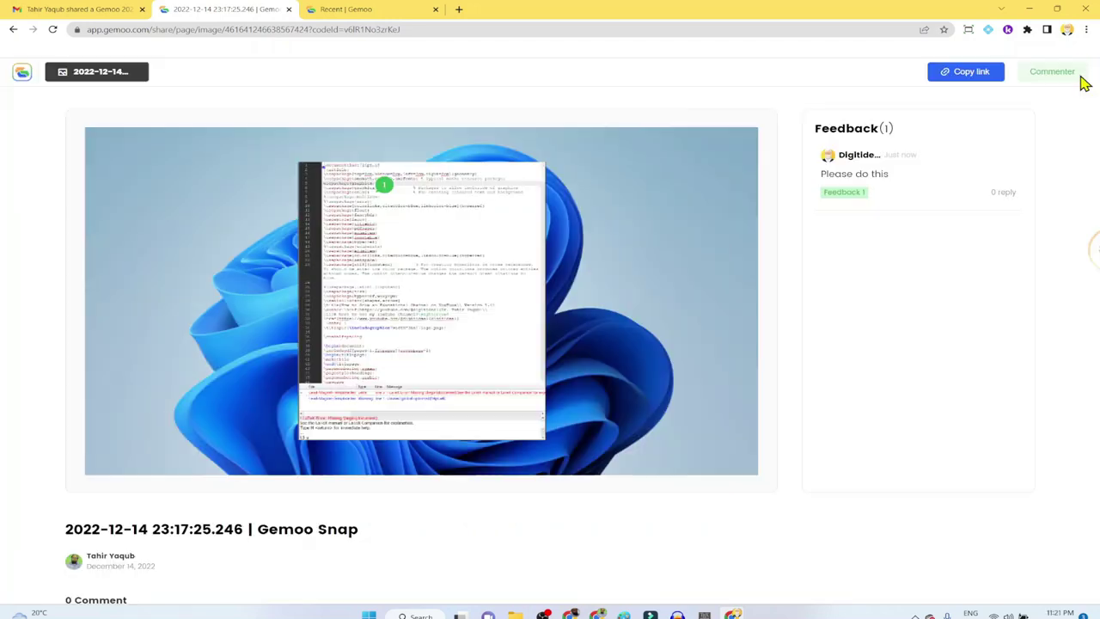
left_click(857, 194)
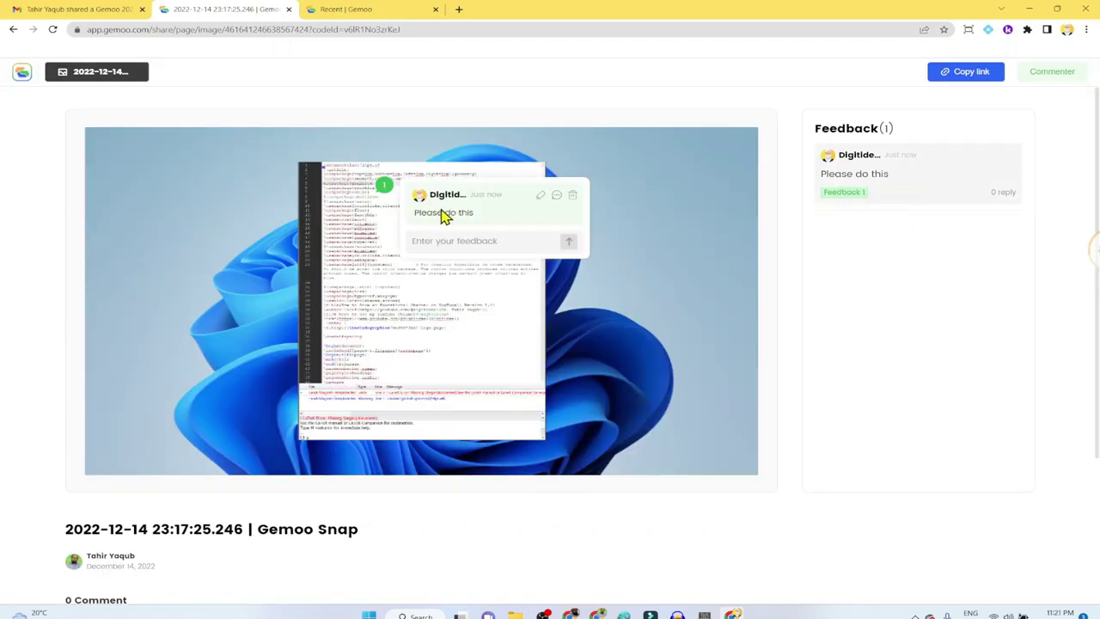
- Return to the owner's Gemoo account and open the shared LaTeX screenshot from the recent messages
key("ctrl+w")
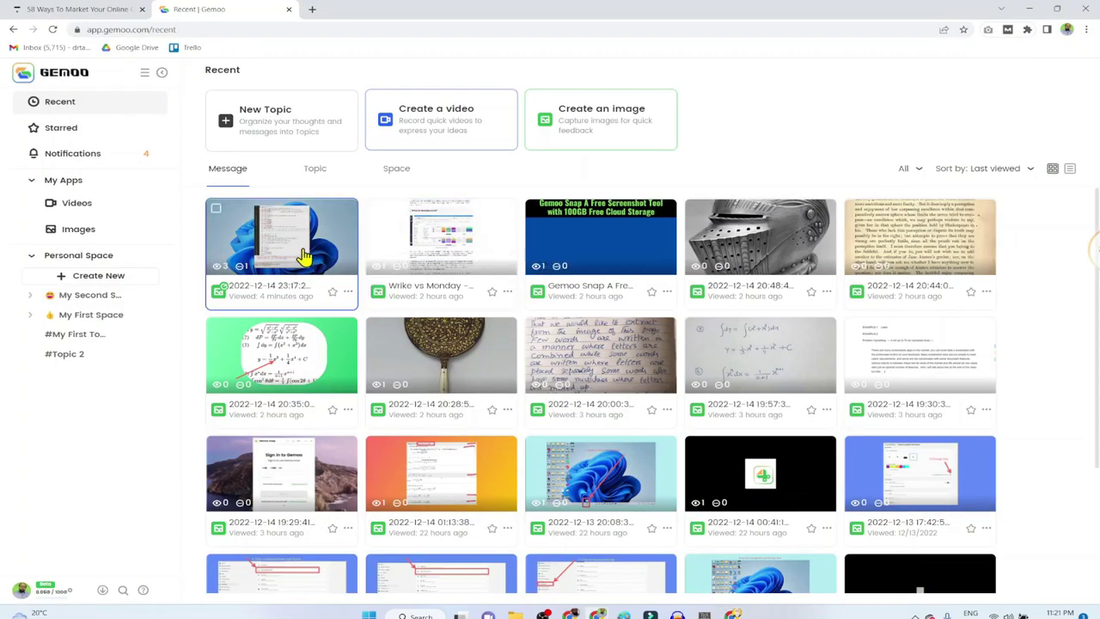
left_click(303, 255)
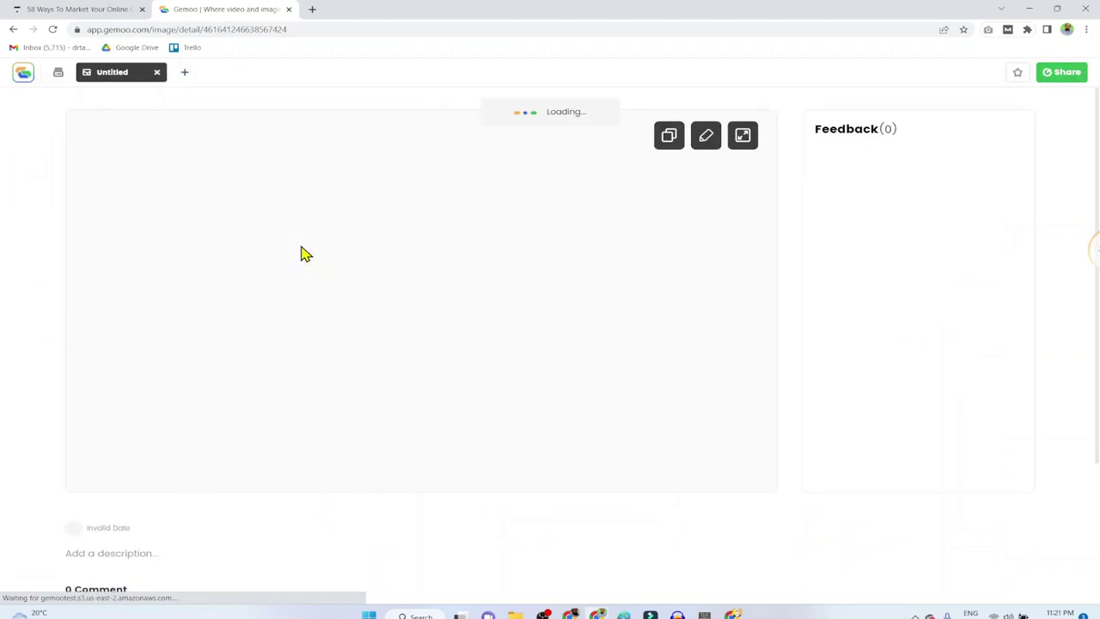